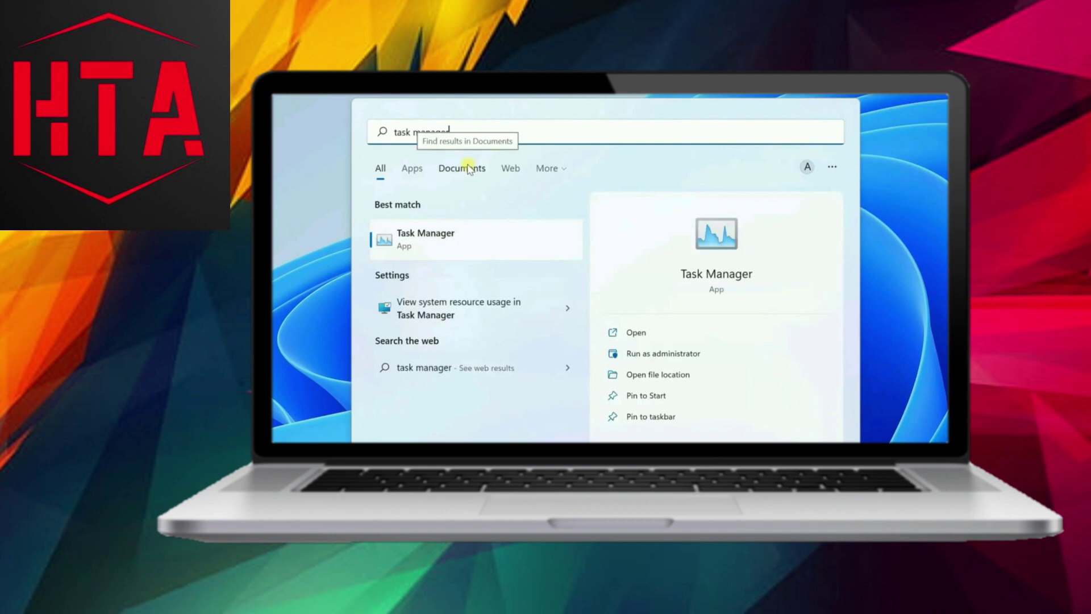
# Step: Launch Task Manager from Start search and view the CPU performance details
pyautogui.click(429, 243)
pyautogui.click(379, 128)
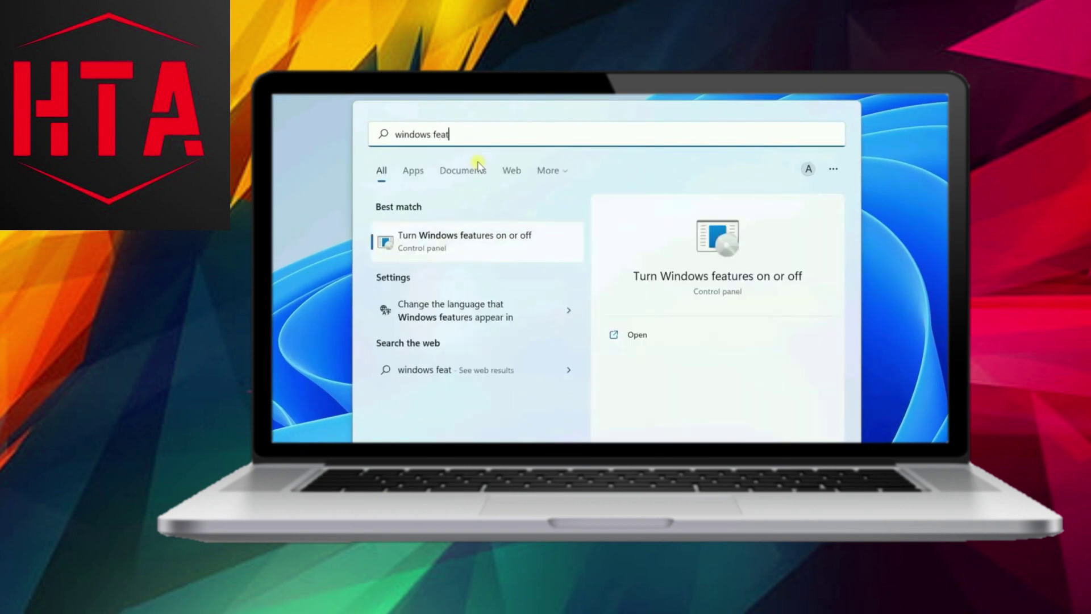
pyautogui.write('ures')
# Step: Enable Virtual Machine Platform in Windows Features and apply the change
pyautogui.click(482, 237)
pyautogui.scroll(-1, 674, 336)
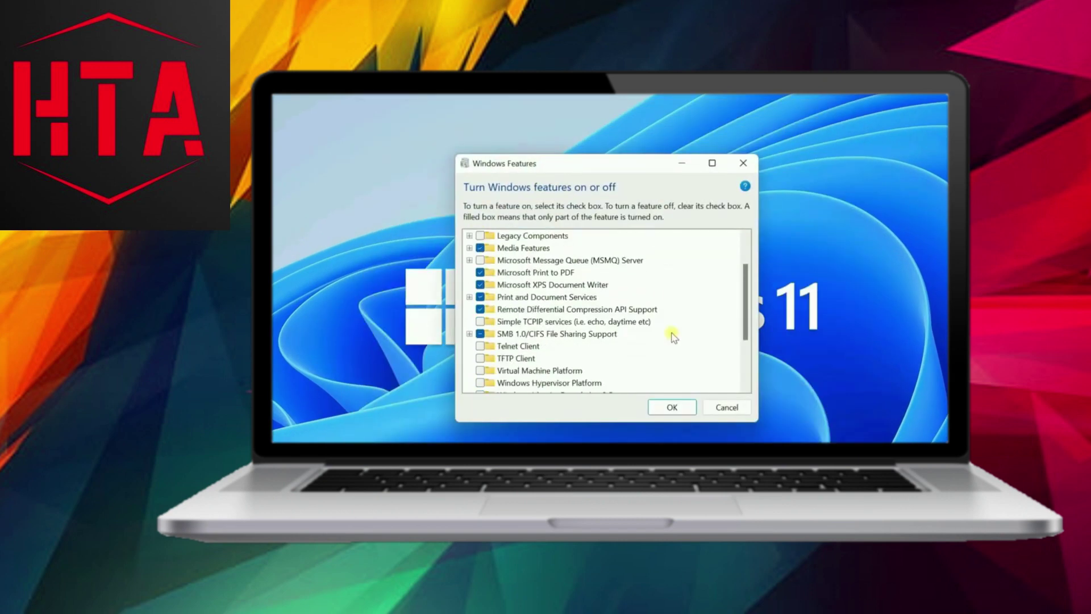
pyautogui.scroll(-1, 673, 337)
pyautogui.click(481, 334)
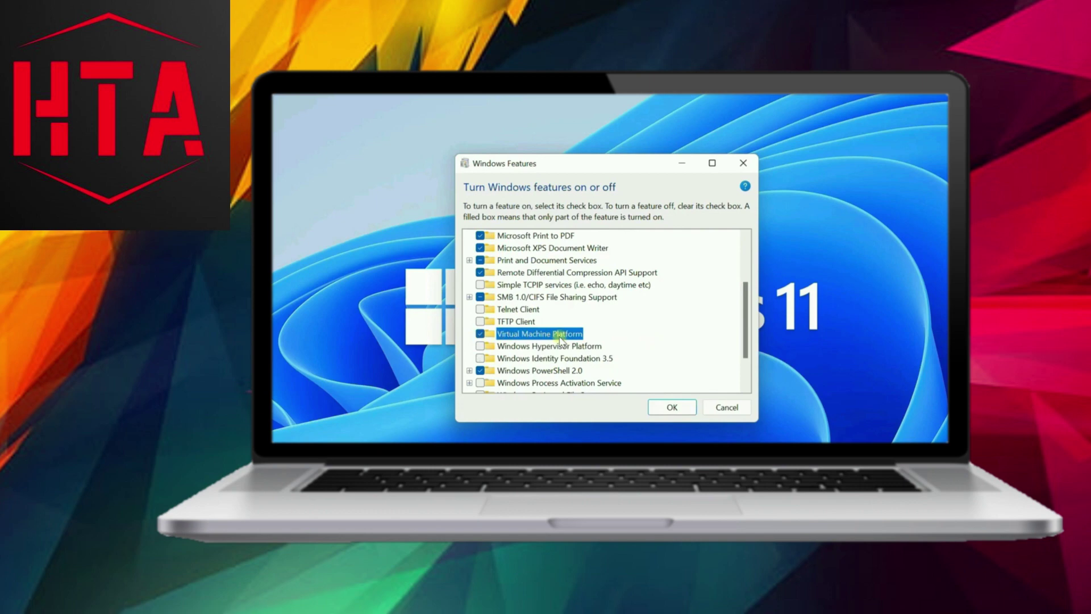
pyautogui.click(661, 408)
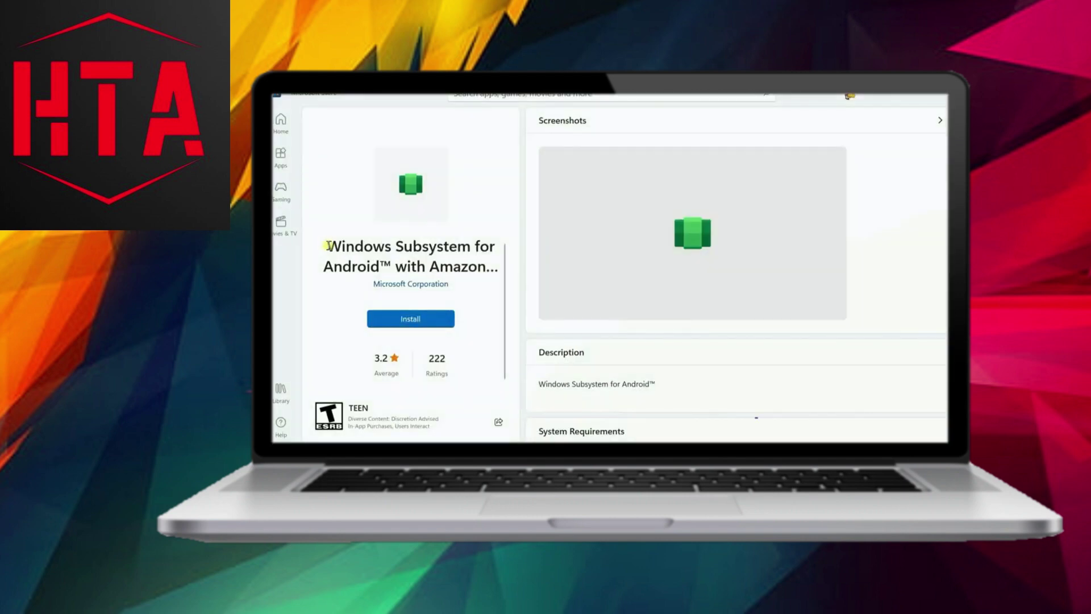
# Step: Highlight the Windows Subsystem for Android title on its Store page
pyautogui.moveTo(328, 245); pyautogui.dragTo(379, 267)
pyautogui.click(471, 286)
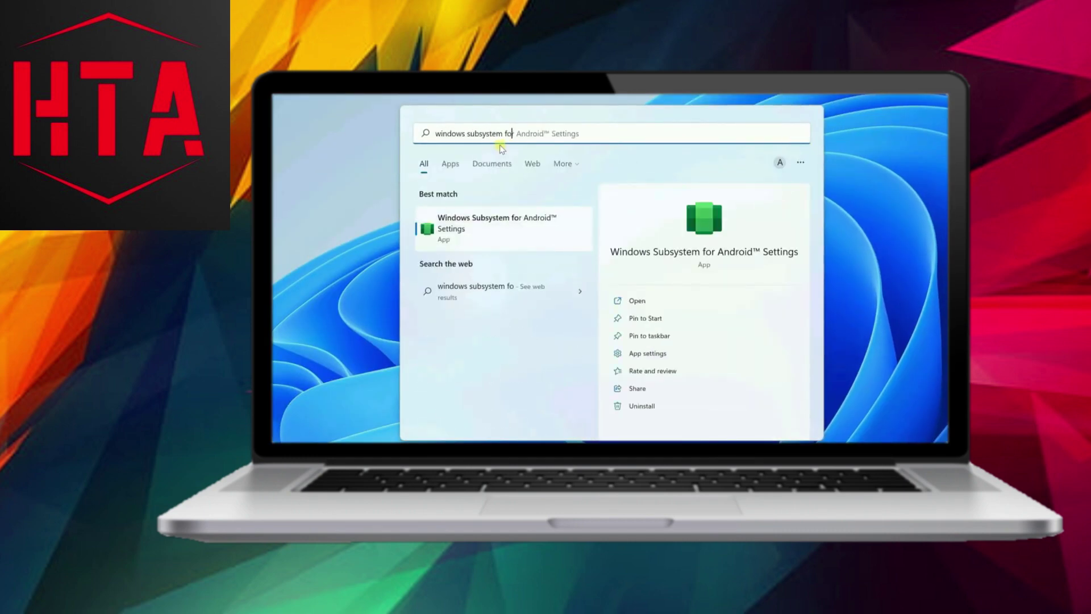
pyautogui.write('r android')
# Step: Launch Windows Subsystem for Android Settings and switch Developer mode on
pyautogui.click(486, 230)
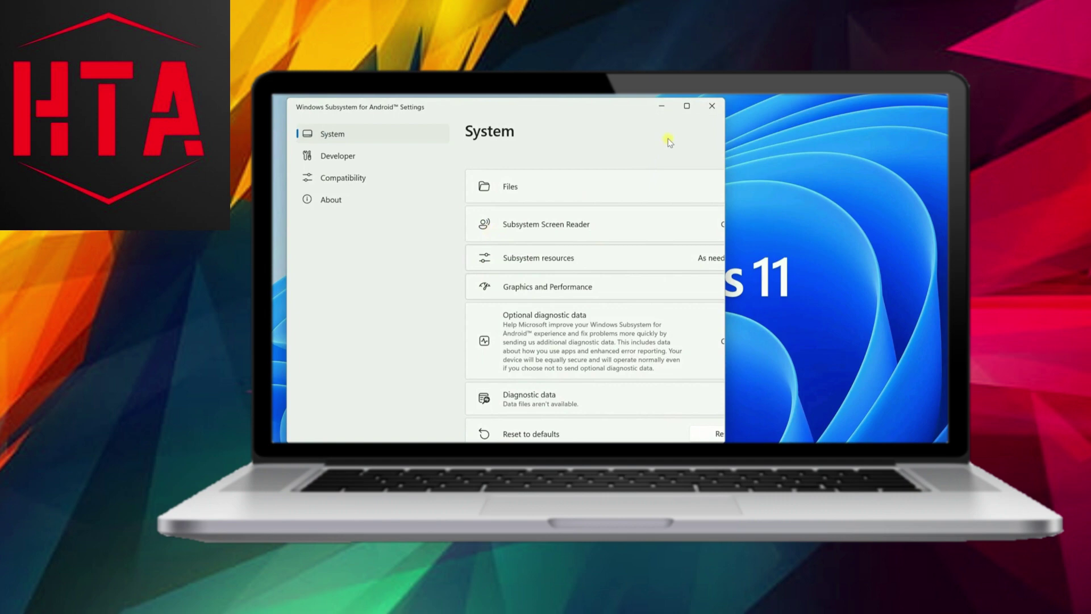
pyautogui.click(684, 107)
pyautogui.click(342, 142)
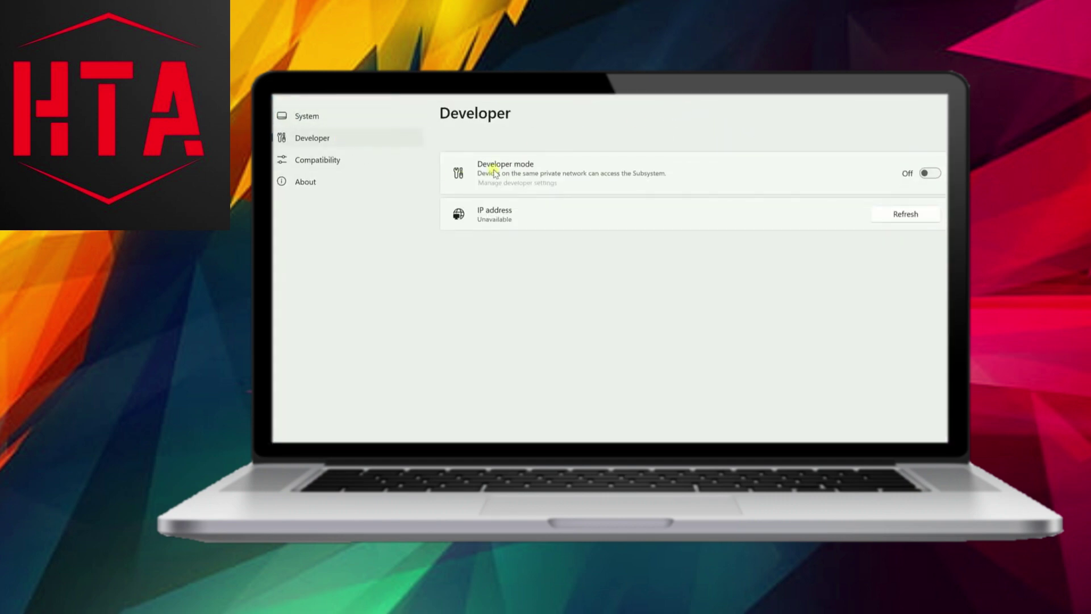
pyautogui.click(928, 175)
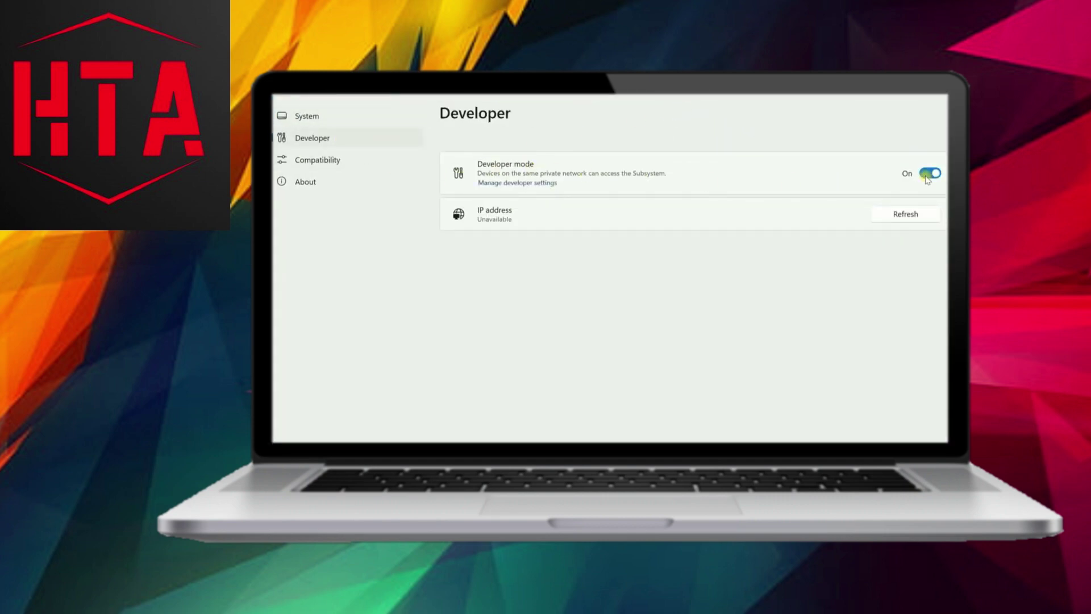
# Step: Start the subsystem via Manage developer settings, sharing diagnostics, then refresh its IP address
pyautogui.click(520, 184)
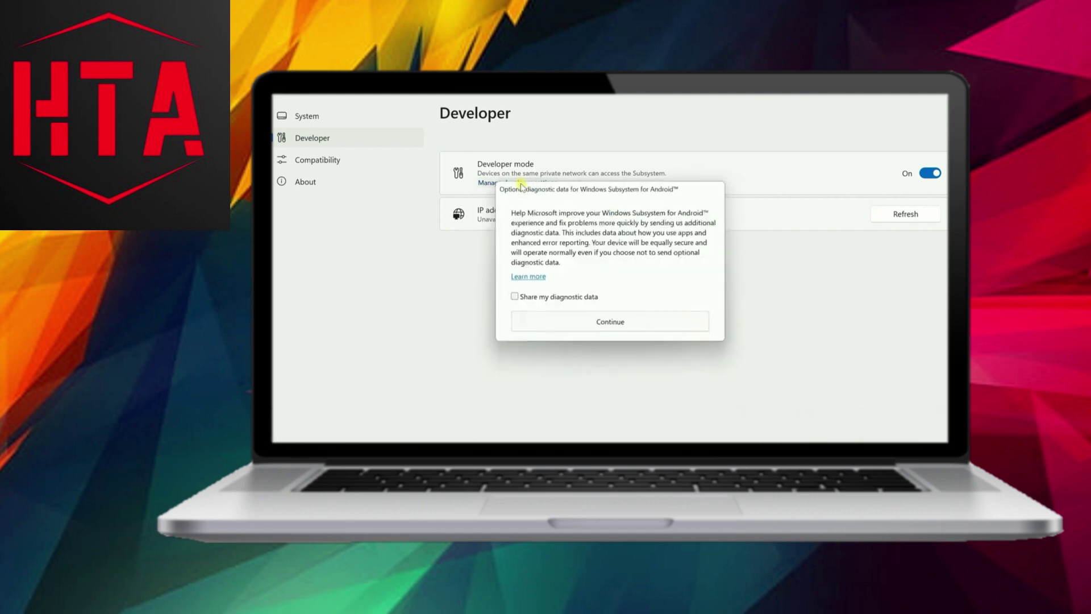
pyautogui.click(512, 298)
pyautogui.click(602, 325)
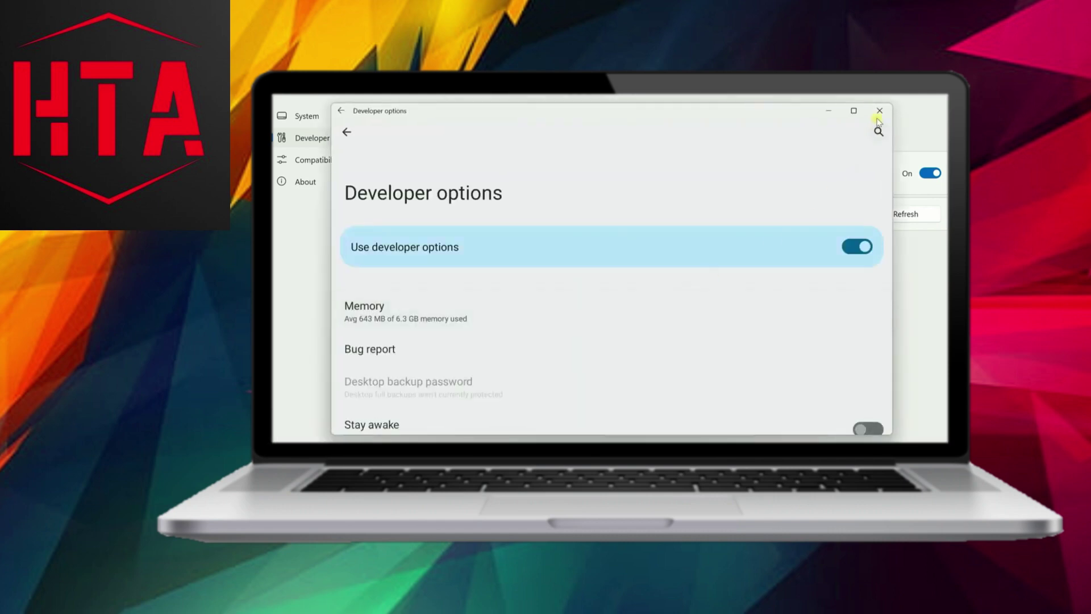
pyautogui.click(879, 112)
pyautogui.click(892, 241)
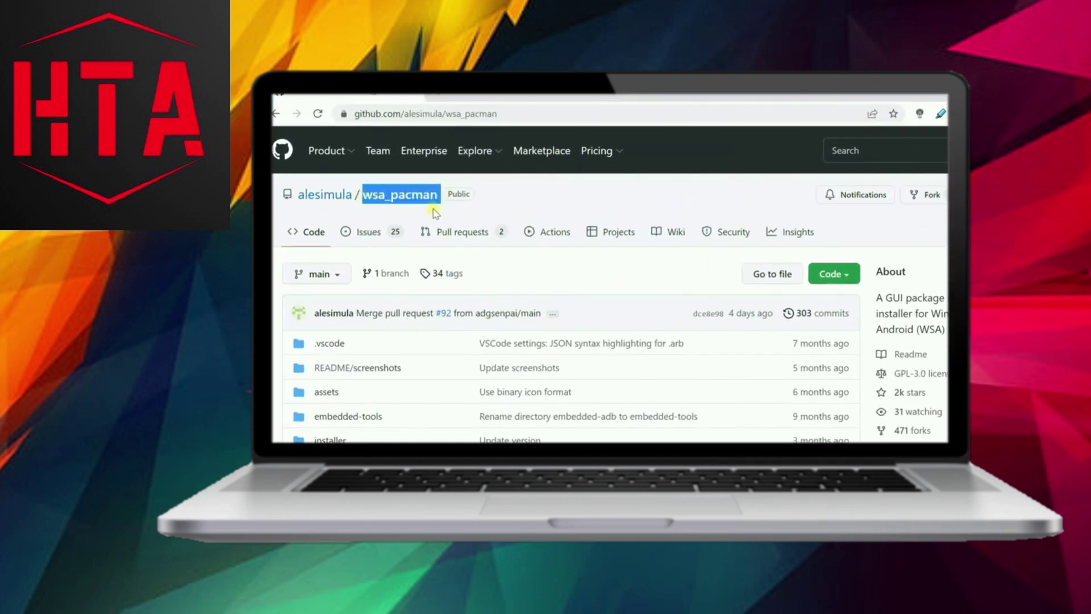
pyautogui.scroll(-5, 818, 341)
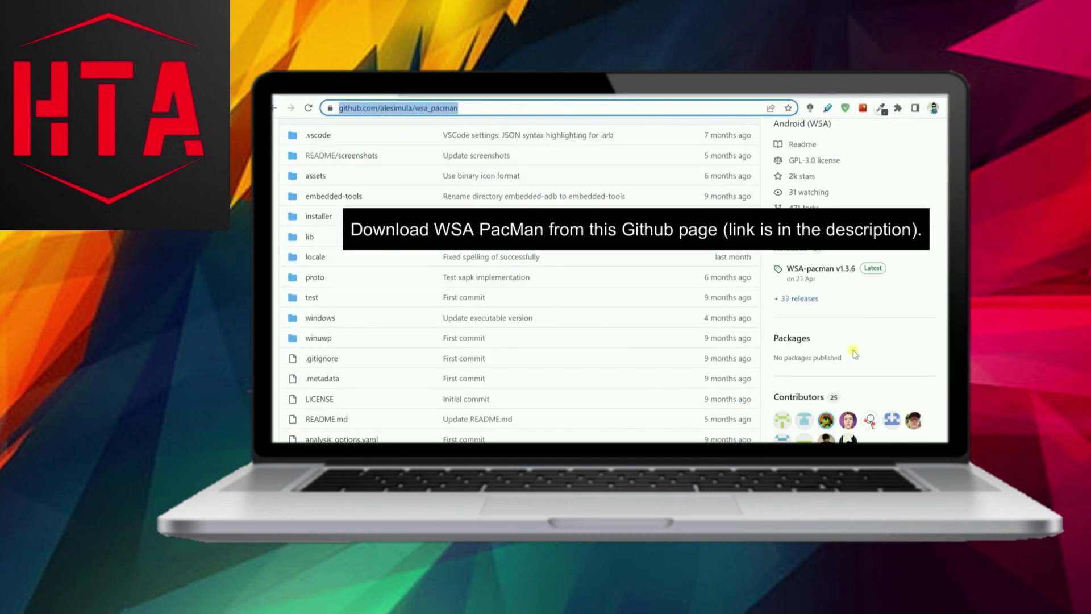
# Step: Download WSA-pacman-v1.3.6-installer.exe from the latest GitHub release and complete its setup
pyautogui.click(817, 271)
pyautogui.scroll(-1, 663, 360)
pyautogui.scroll(-3, 589, 359)
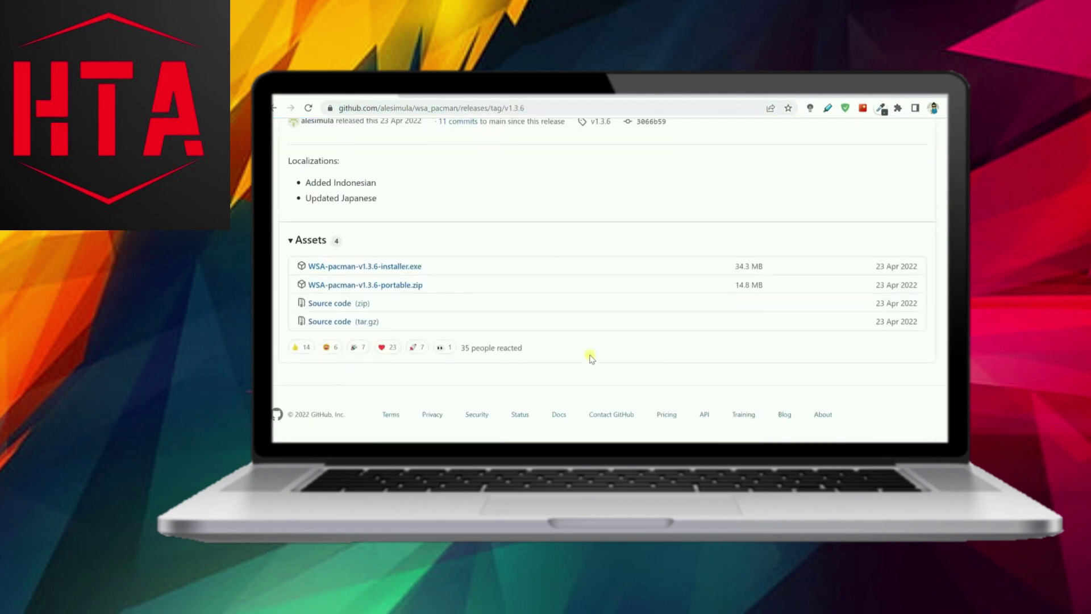
pyautogui.click(405, 267)
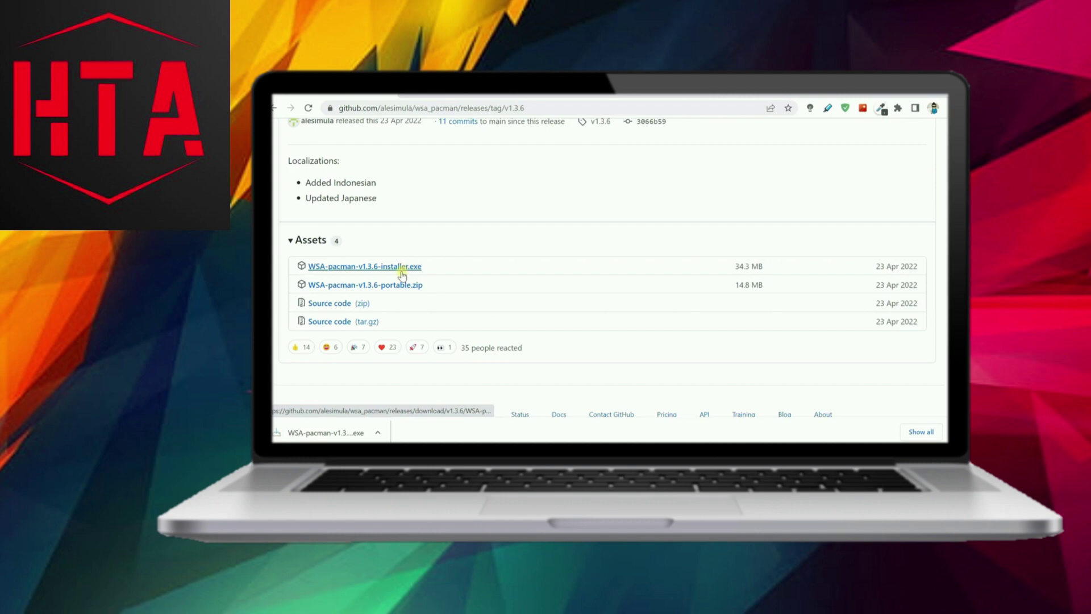
pyautogui.click(325, 432)
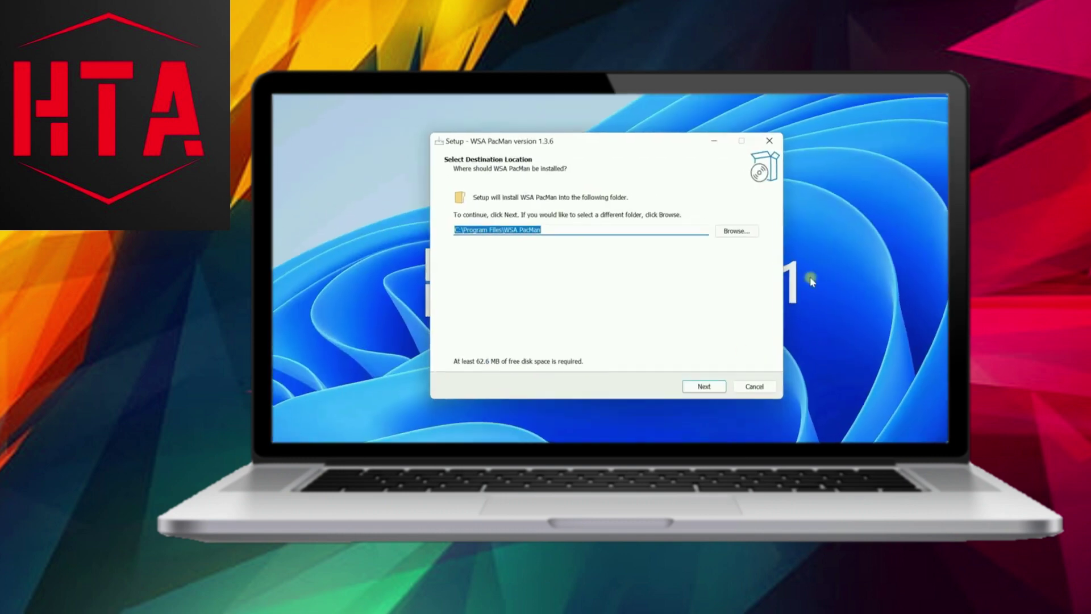
pyautogui.click(706, 405)
pyautogui.click(706, 405)
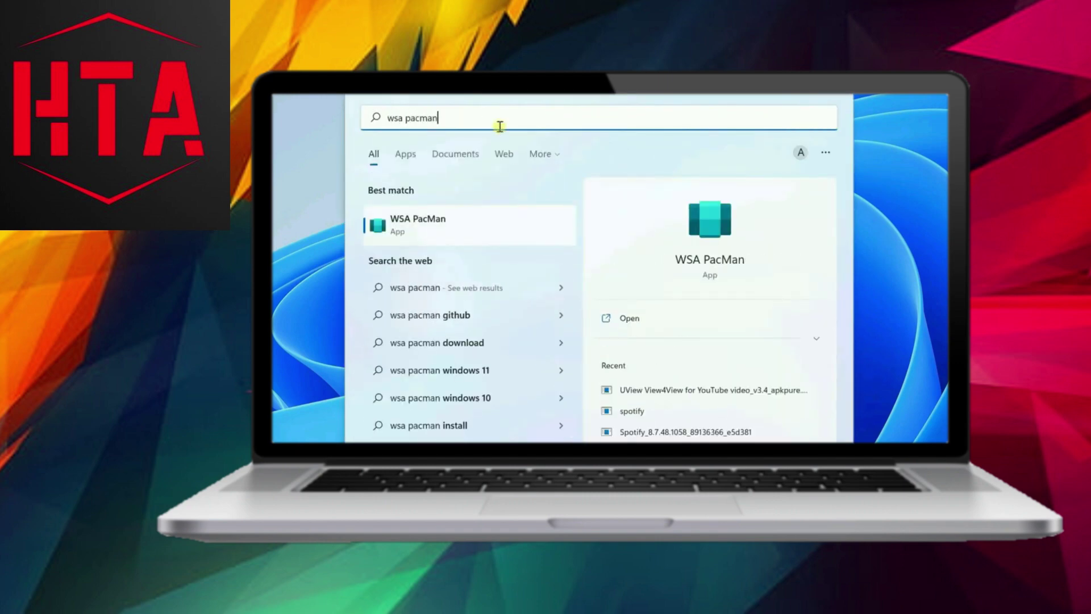
# Step: Launch WSA PacMan to confirm it connects, close it, and bring up File Explorer
pyautogui.click(422, 223)
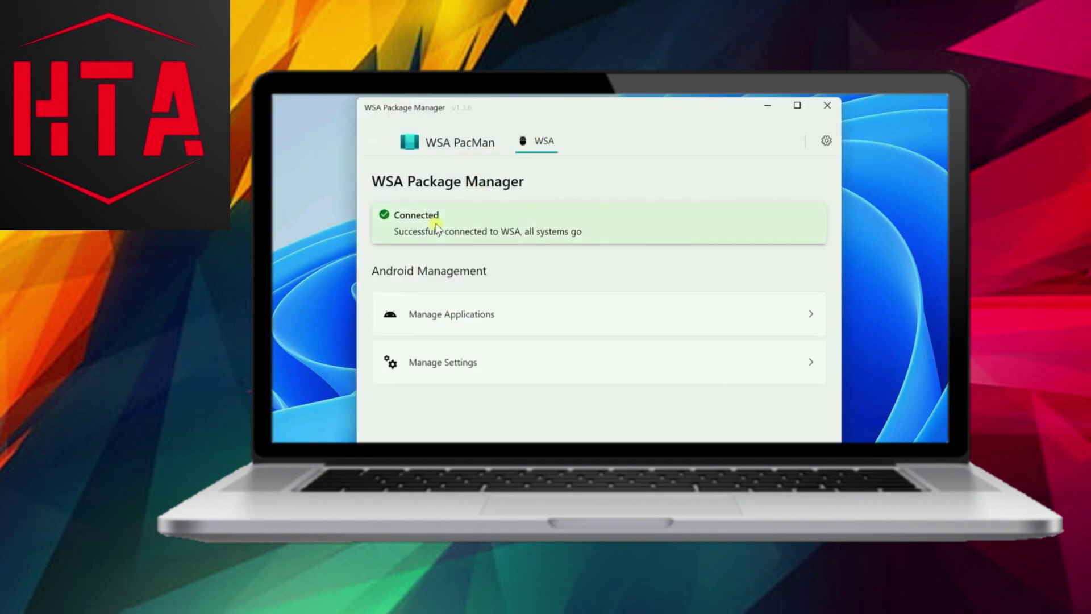
pyautogui.click(827, 106)
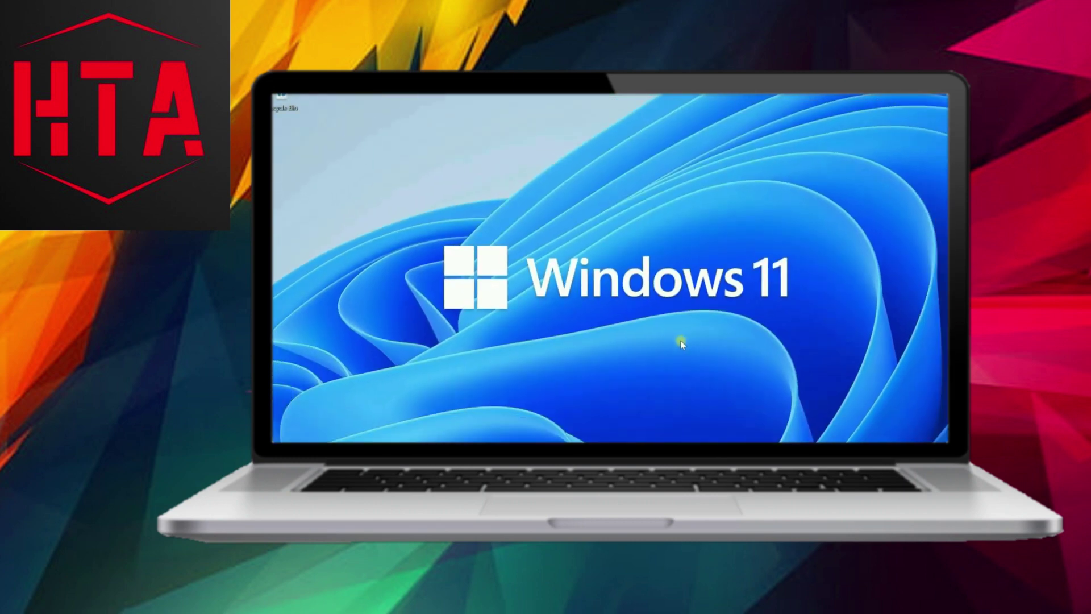
pyautogui.press('super+e')
# Step: Install the Subway Surf package from Downloads with WSA PacMan and launch the game
pyautogui.click(620, 273)
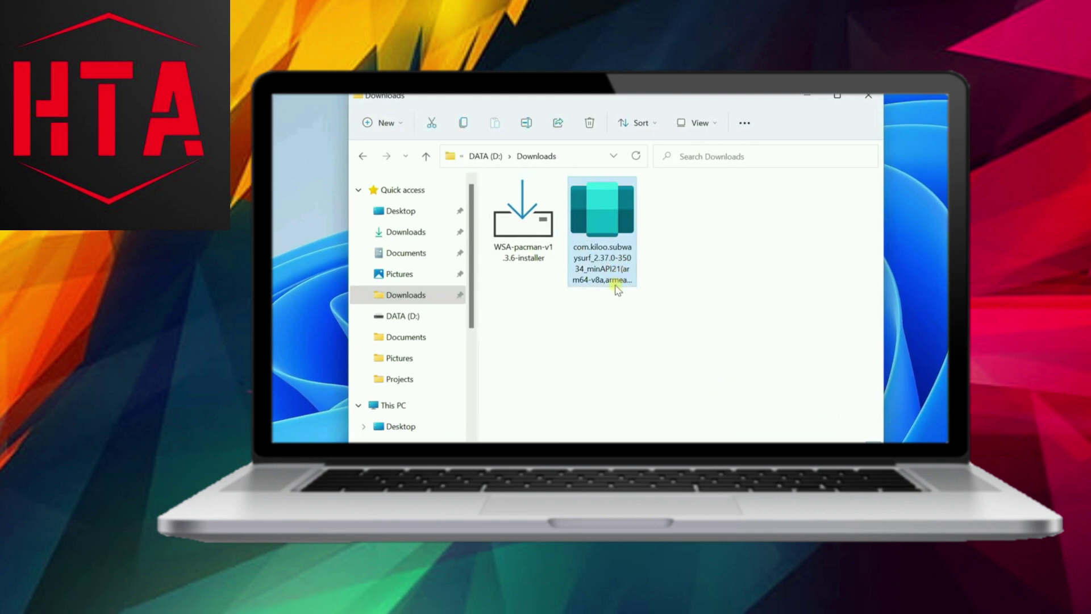
pyautogui.doubleClick(601, 249)
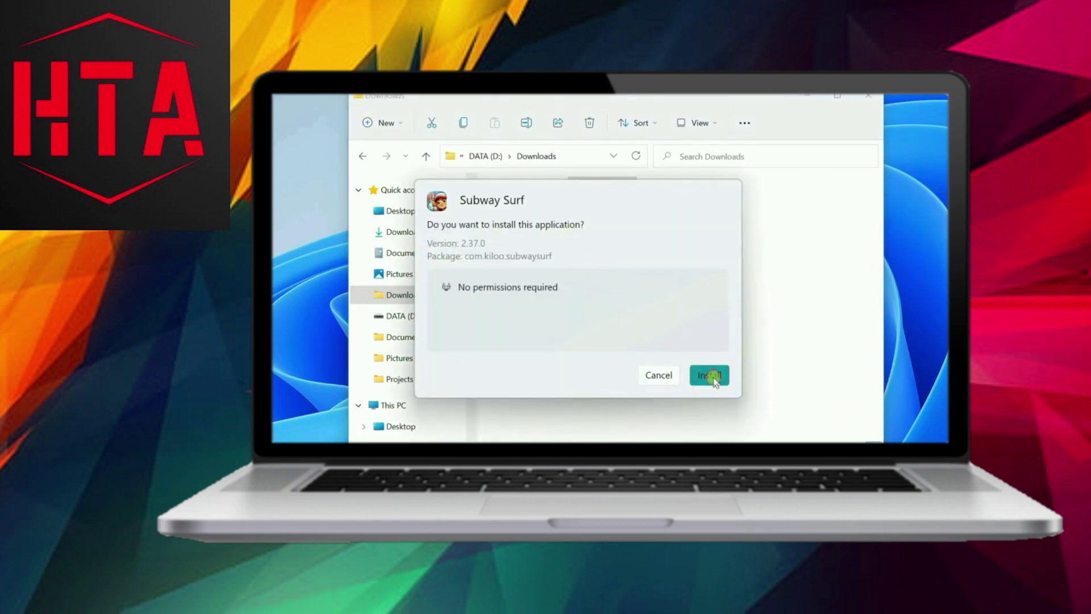
pyautogui.click(707, 376)
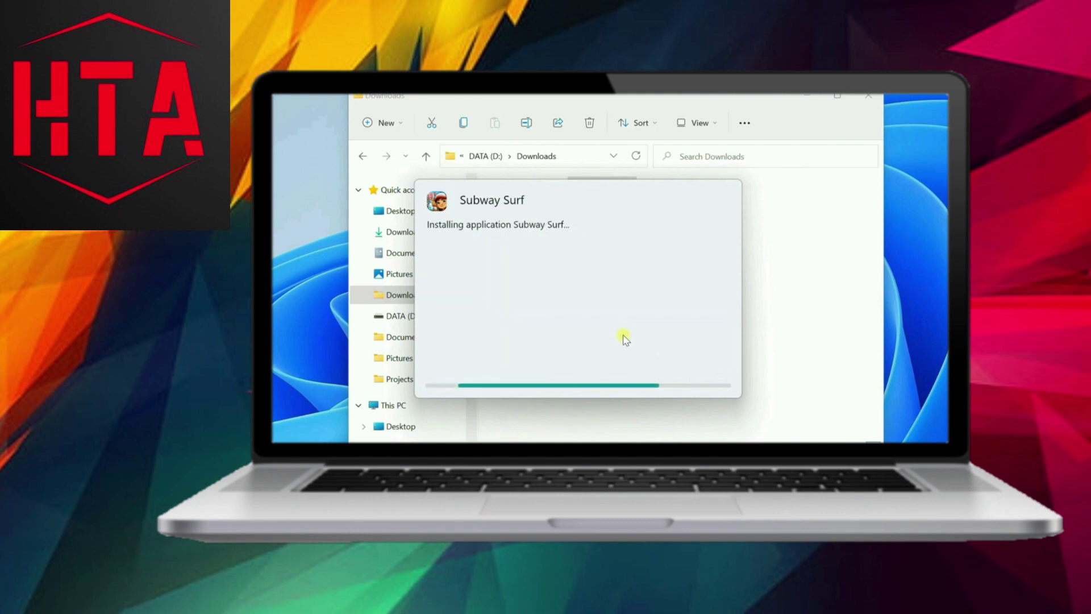
pyautogui.click(691, 379)
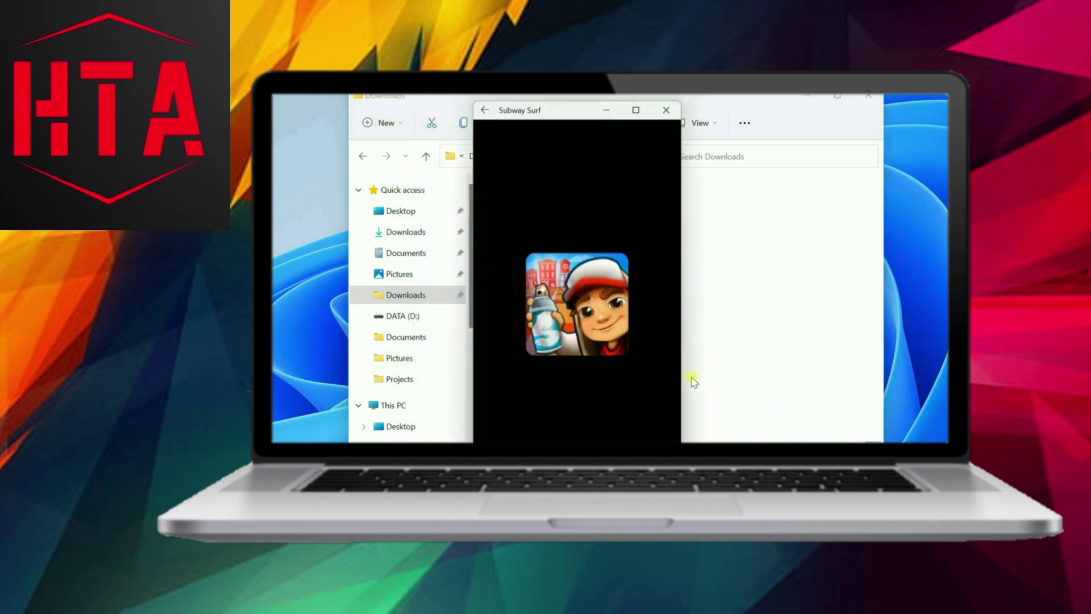
# Step: Minimize Downloads, maximize then restore the Subway Surf window, and close the game
pyautogui.click(804, 103)
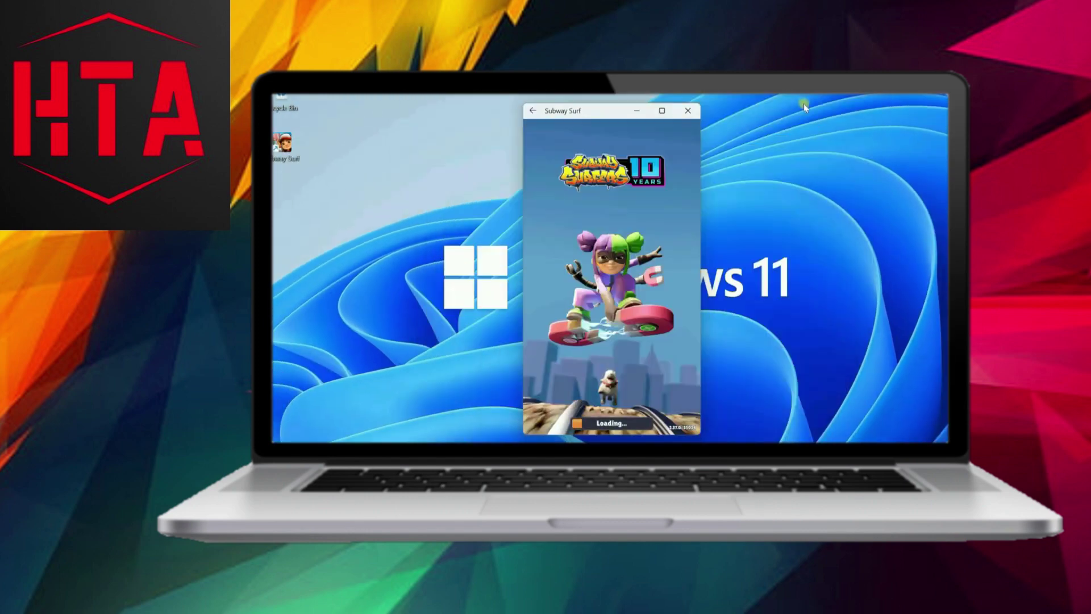
pyautogui.click(662, 111)
pyautogui.press('super+Down')
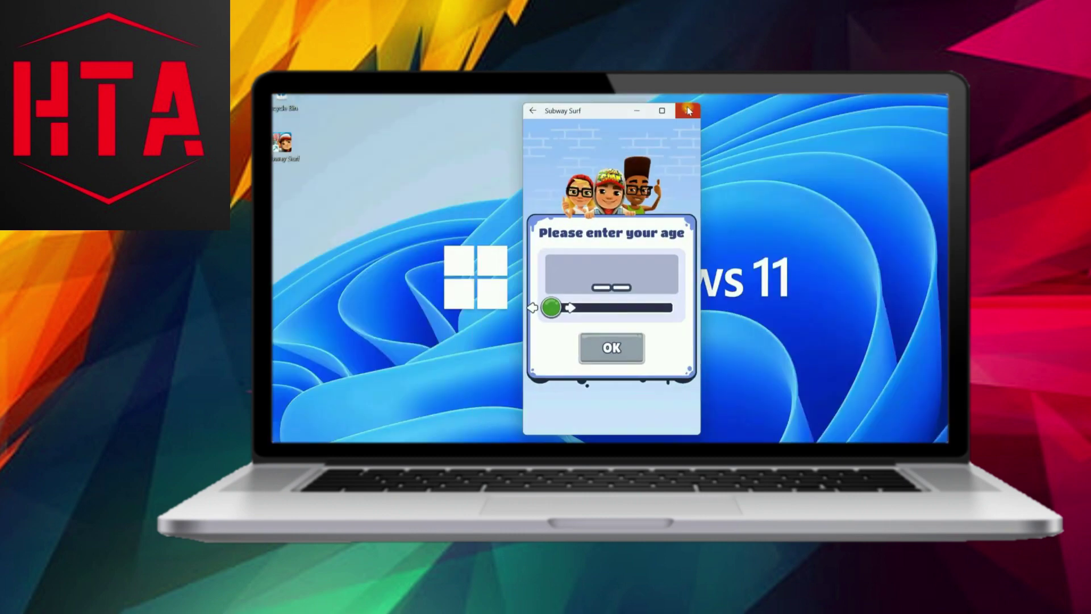
pyautogui.click(687, 109)
# Step: Pin Subway Surf to the taskbar from Start, then go to Windows Settings
pyautogui.press('super')
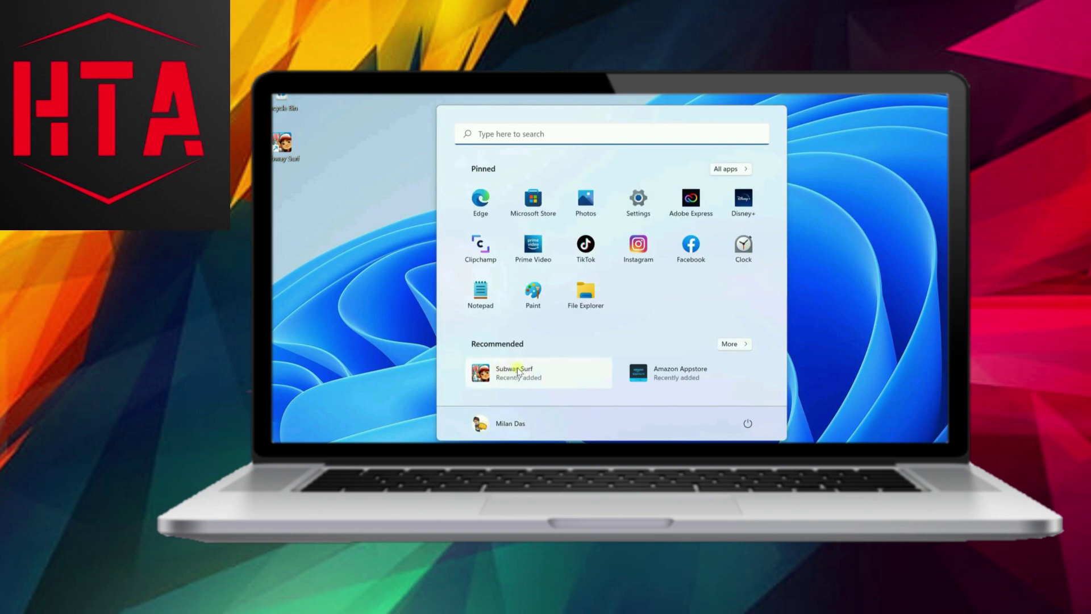
pyautogui.rightClick(515, 373)
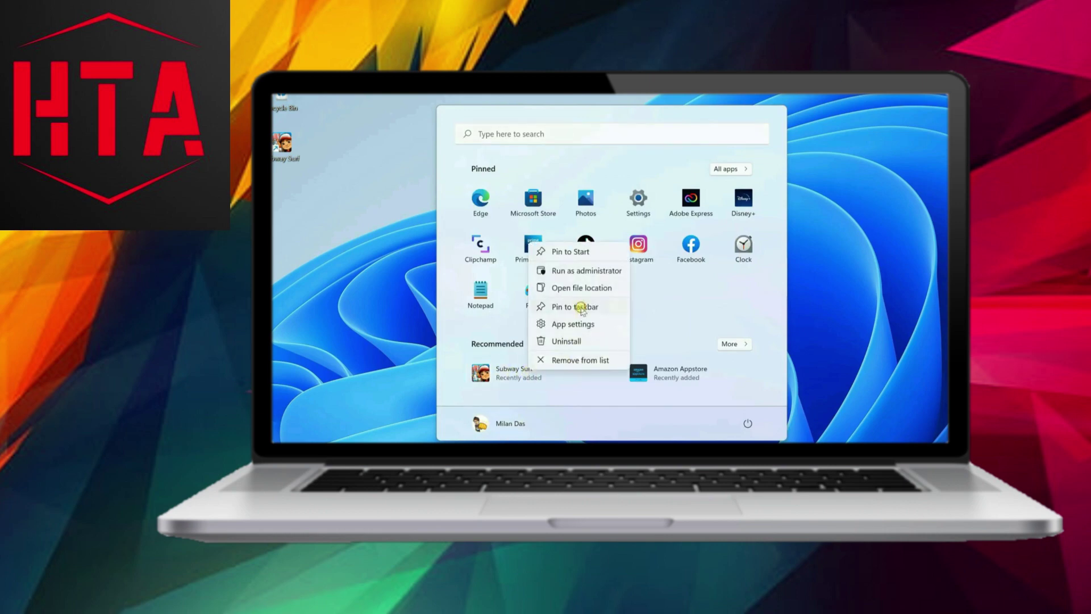
pyautogui.click(582, 309)
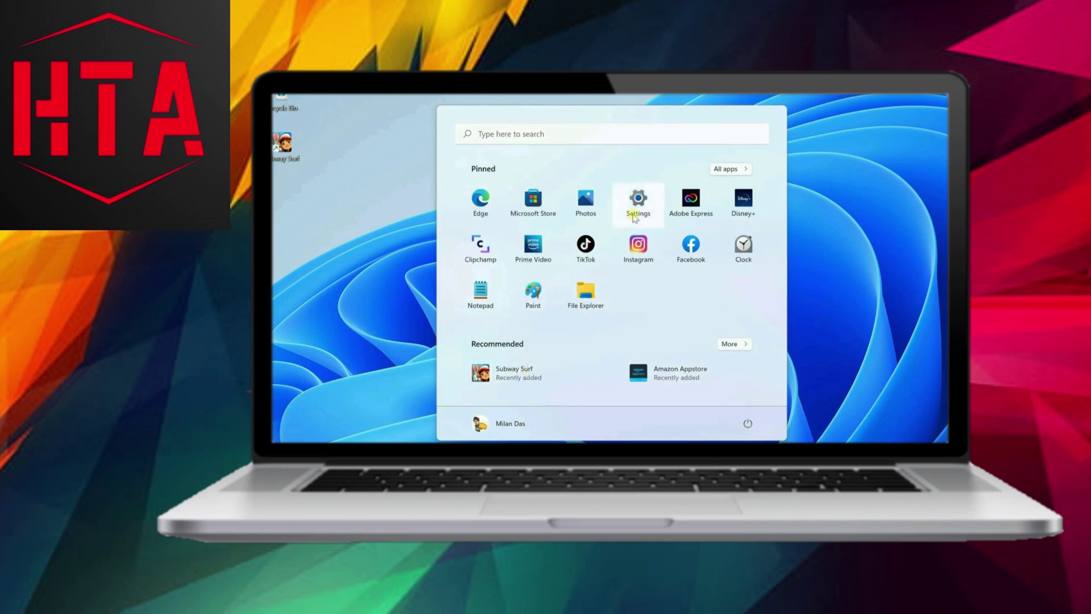
pyautogui.click(635, 208)
# Step: In Apps & features, locate Subway Surf and choose Uninstall from its menu
pyautogui.click(355, 285)
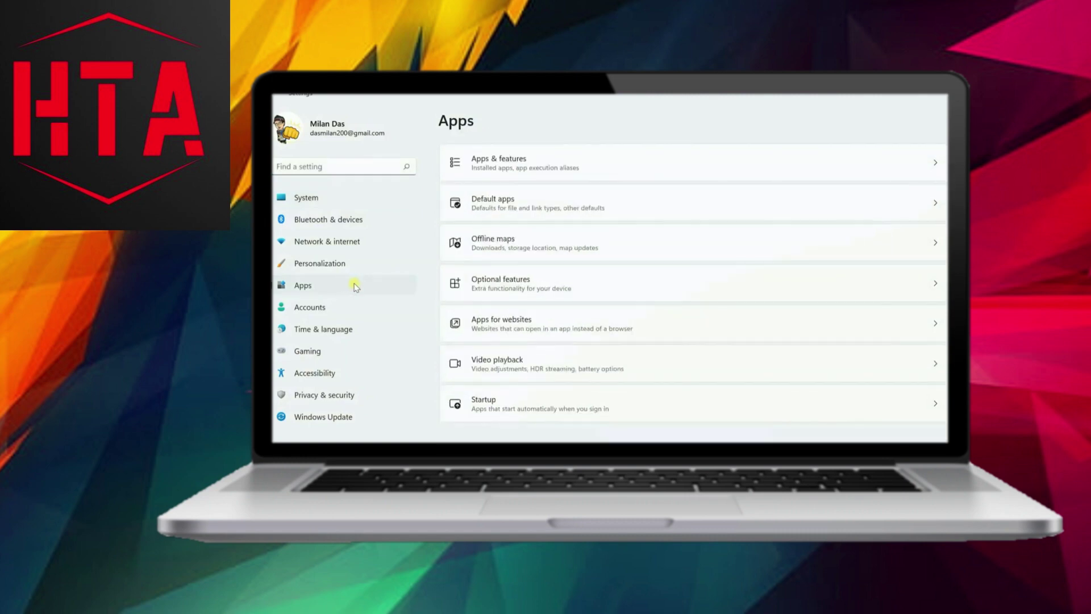
pyautogui.click(482, 166)
pyautogui.scroll(-10, 706, 356)
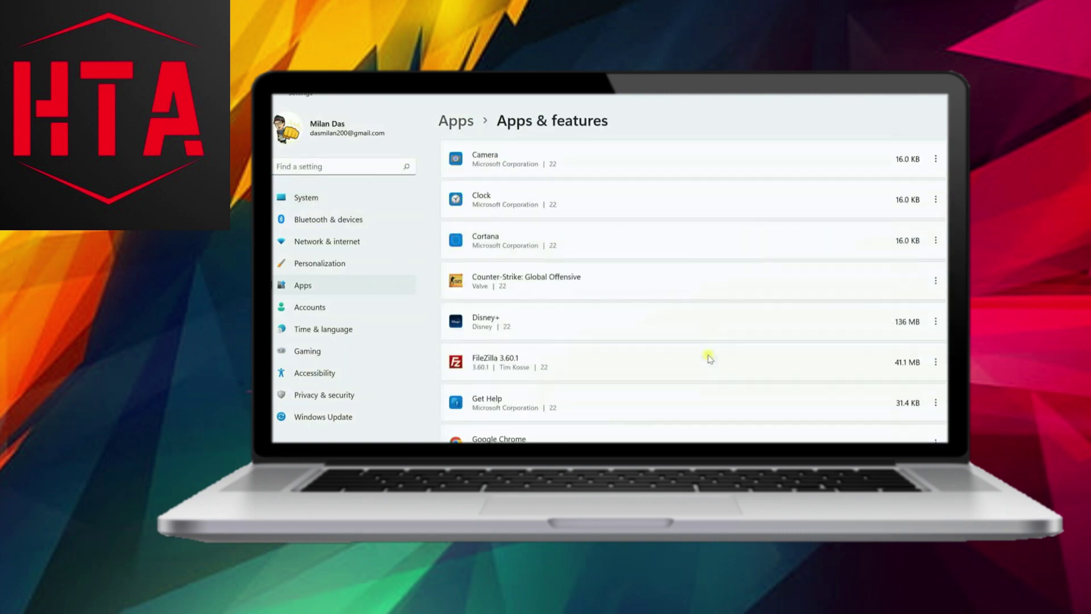
pyautogui.scroll(-10, 709, 361)
pyautogui.scroll(-10, 708, 360)
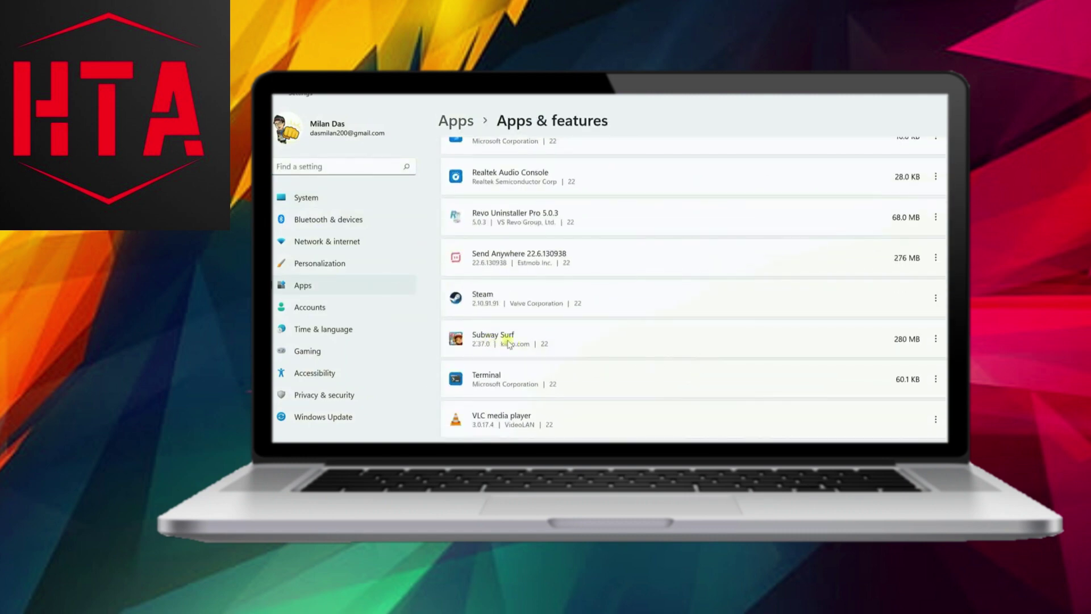
pyautogui.click(936, 338)
pyautogui.click(836, 383)
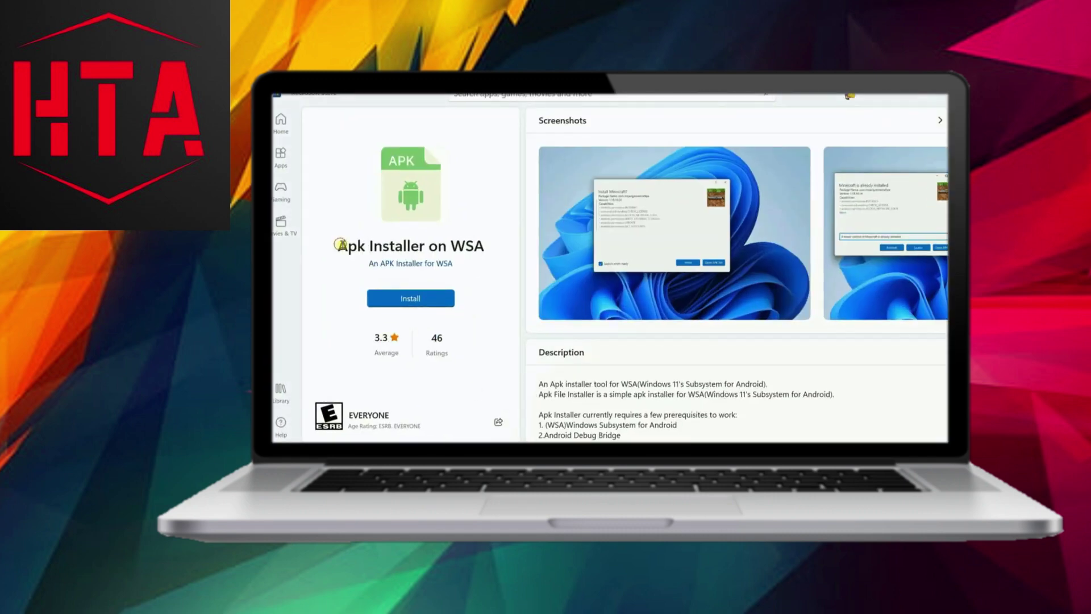
# Step: Install Apk Installer on WSA from its Microsoft Store page and launch it
pyautogui.moveTo(340, 244); pyautogui.dragTo(490, 253)
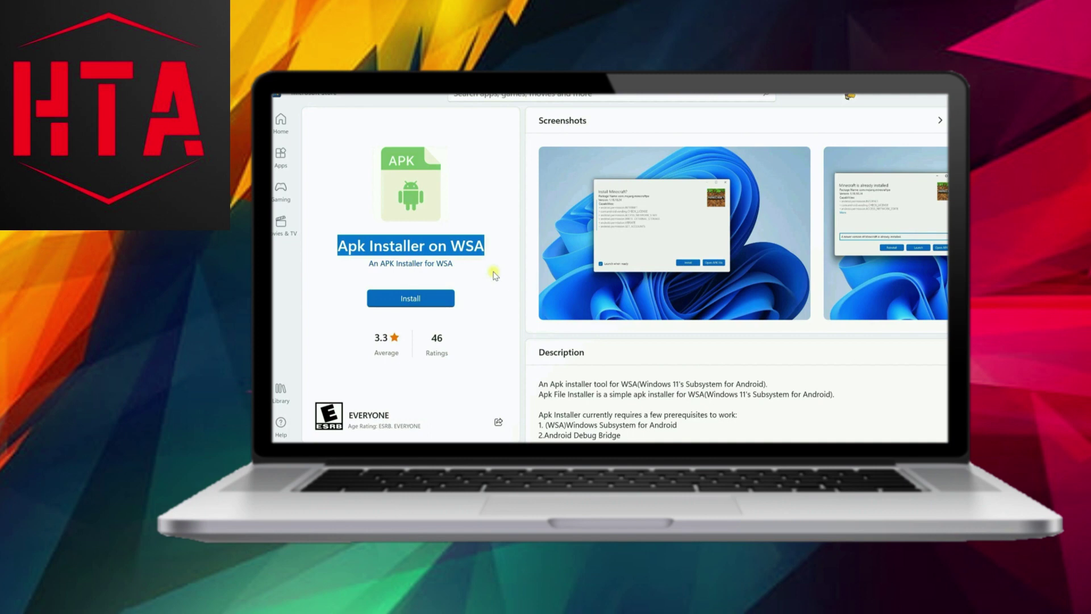
pyautogui.click(494, 274)
pyautogui.click(416, 300)
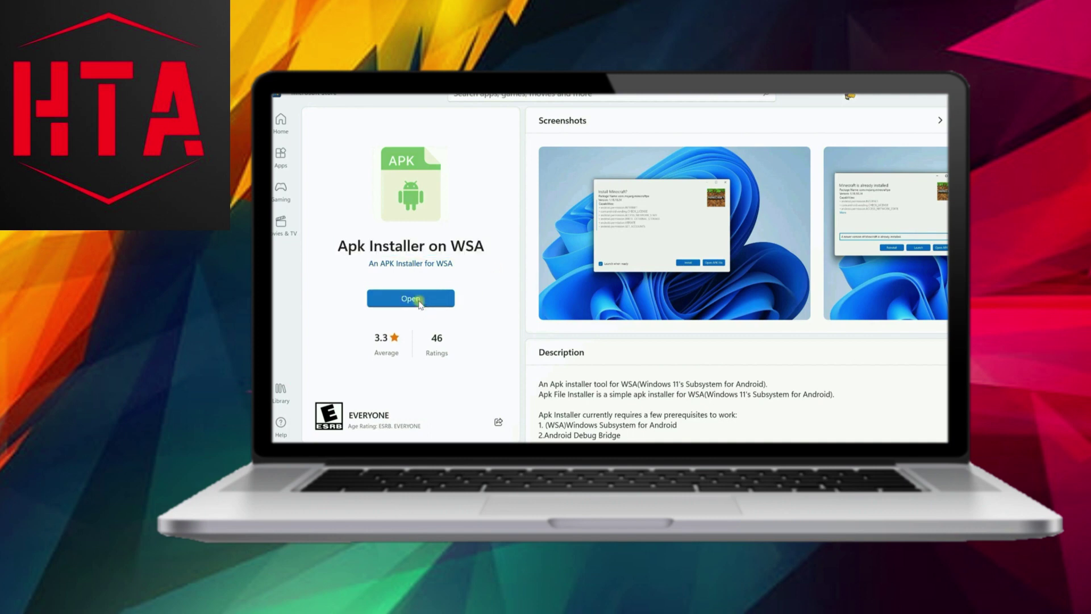
pyautogui.click(411, 299)
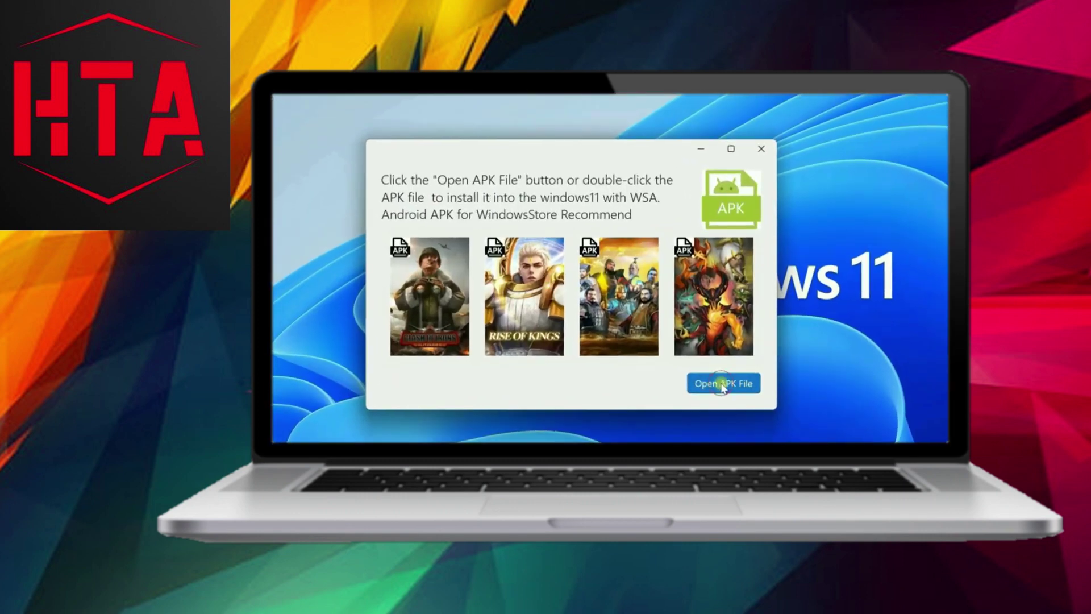
# Step: Install the mx-player-1-48-7 APK with Launch when ready unticked, then close the installer
pyautogui.click(723, 386)
pyautogui.click(569, 262)
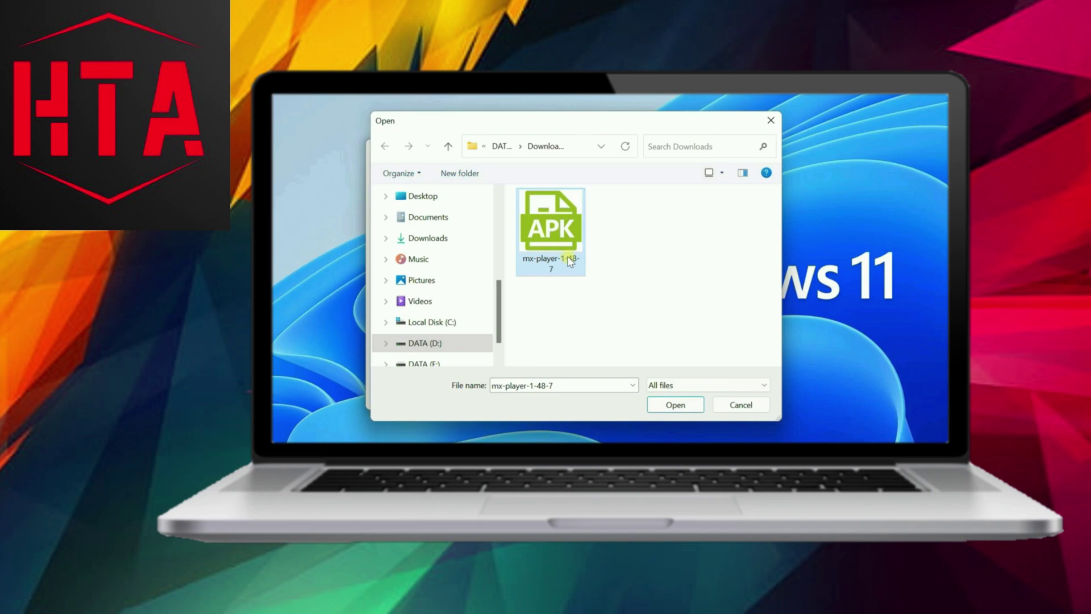
pyautogui.click(675, 406)
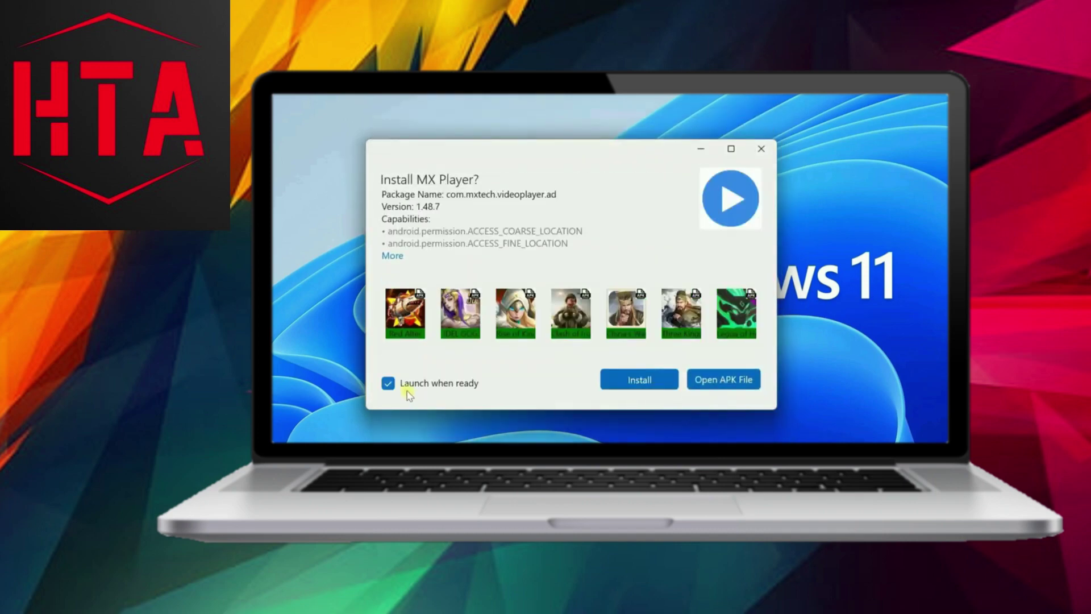
pyautogui.click(394, 386)
pyautogui.click(639, 379)
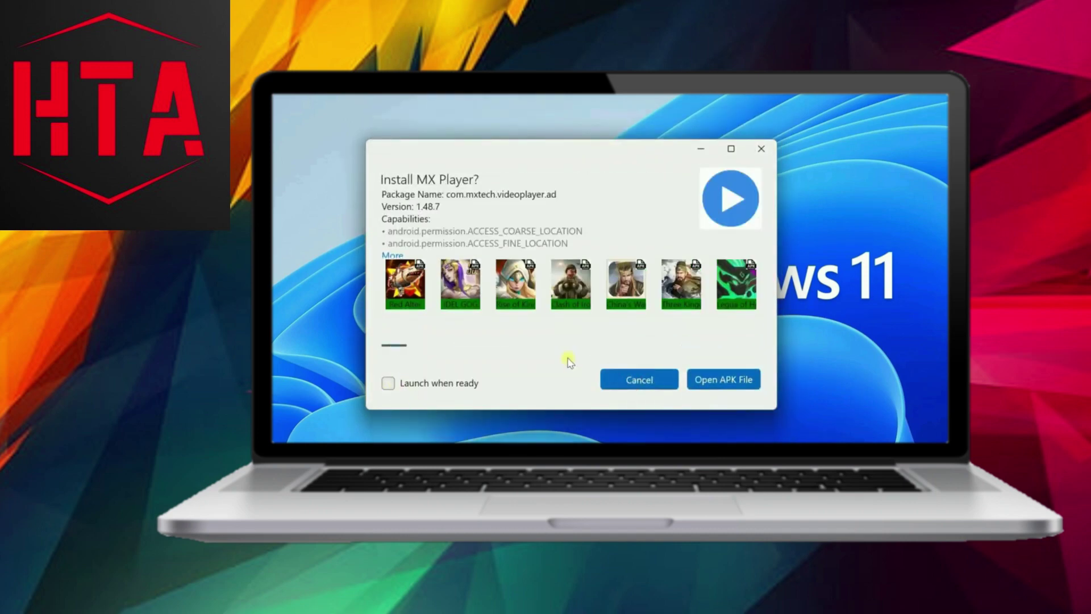
pyautogui.click(761, 148)
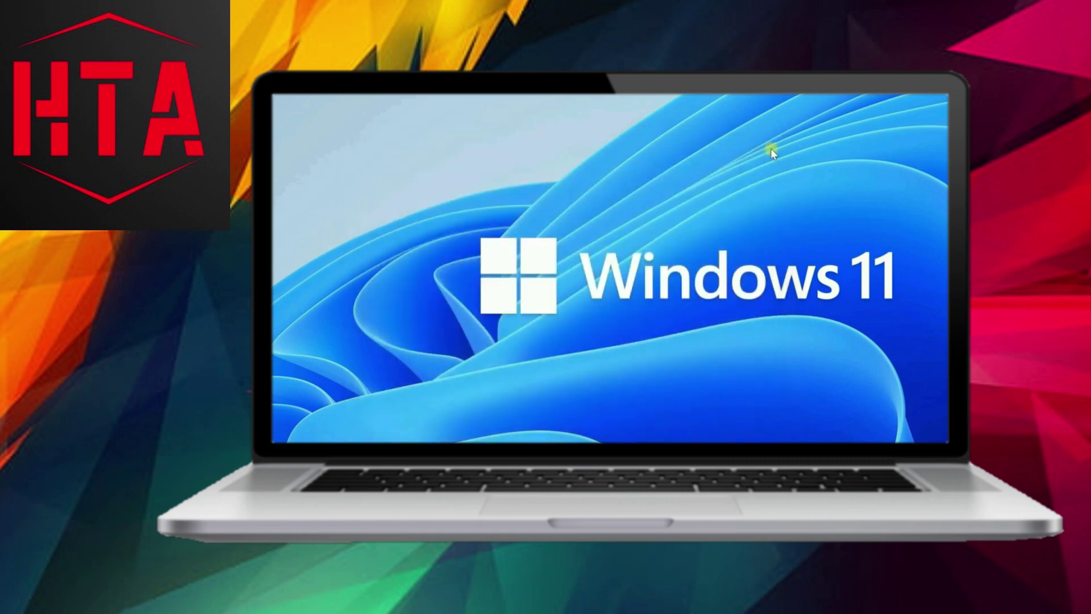
# Step: Launch MX Player from Start and dismiss its permission request with NOT NOW
pyautogui.press('super')
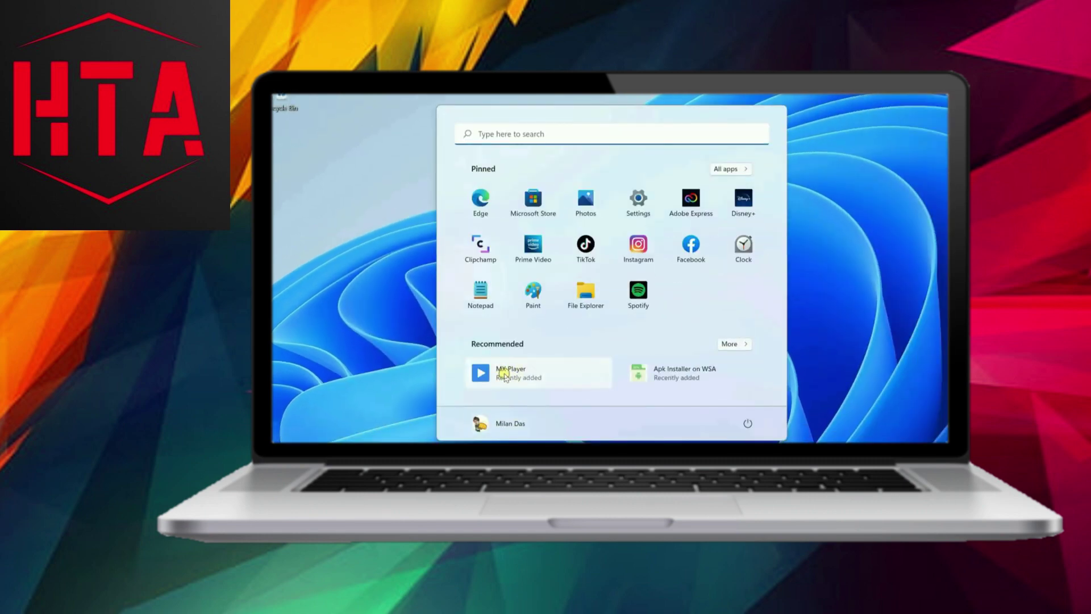
pyautogui.click(504, 374)
pyautogui.click(615, 352)
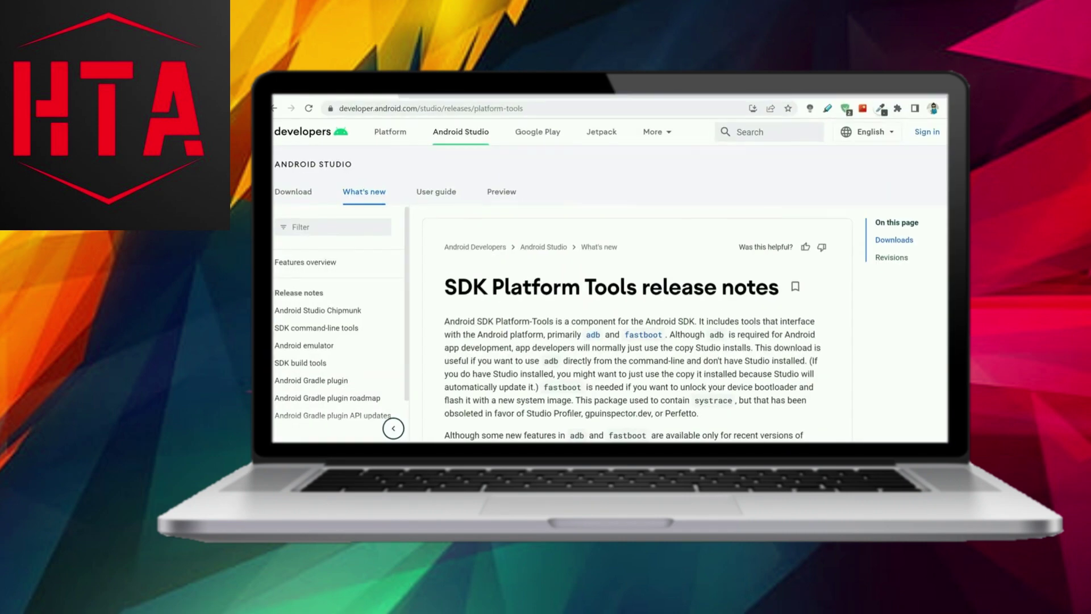
pyautogui.moveTo(447, 287); pyautogui.dragTo(644, 288)
# Step: Download SDK Platform-Tools for Windows after accepting the license agreement
pyautogui.click(651, 308)
pyautogui.scroll(-5, 650, 304)
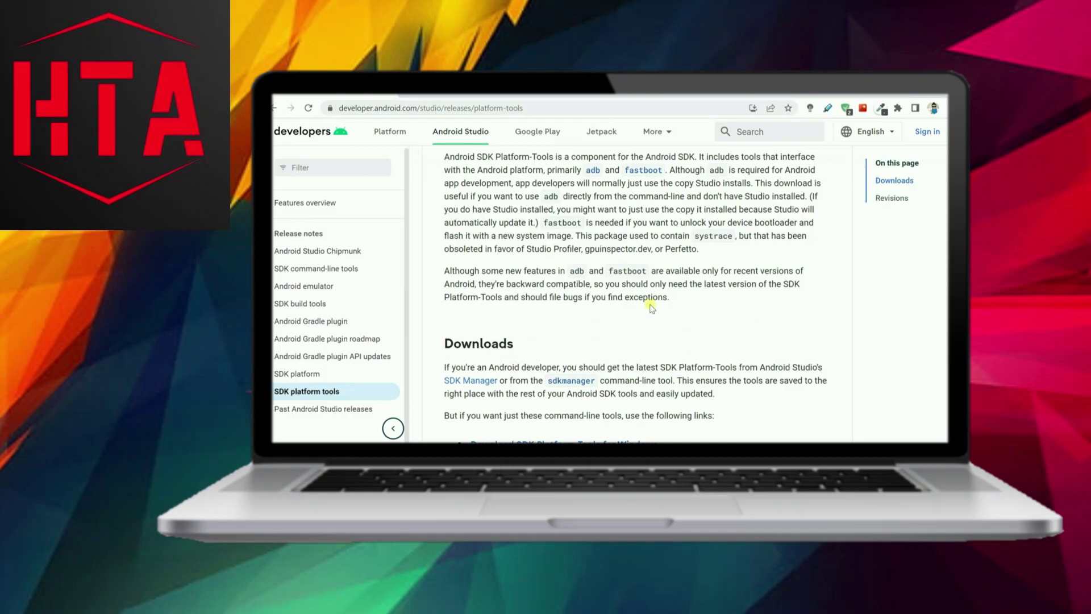
pyautogui.click(569, 334)
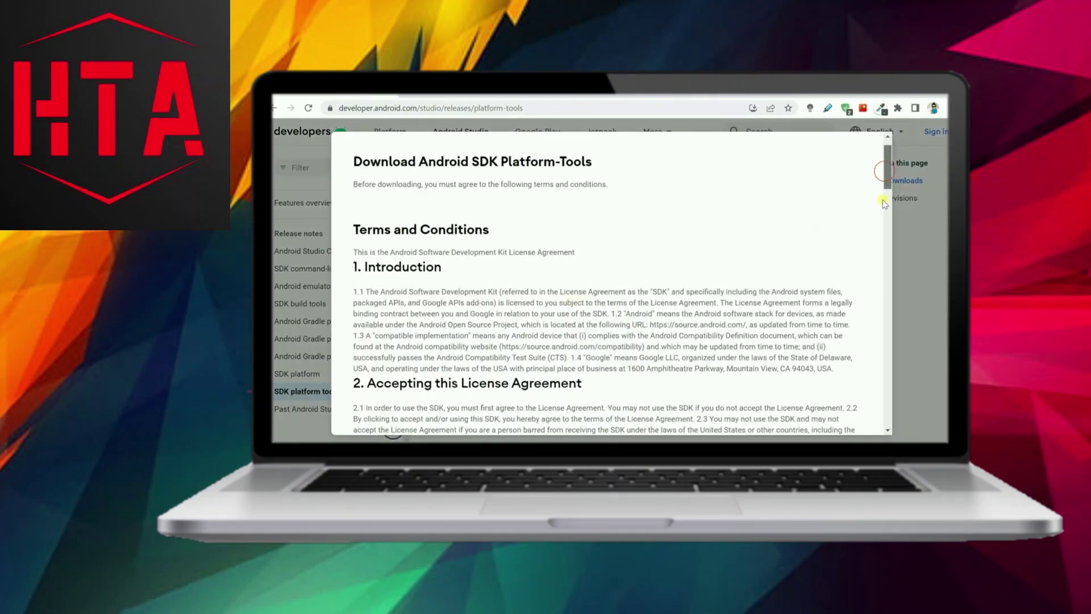
pyautogui.moveTo(886, 179); pyautogui.dragTo(874, 412)
pyautogui.scroll(-2, 874, 412)
pyautogui.click(358, 341)
pyautogui.click(413, 373)
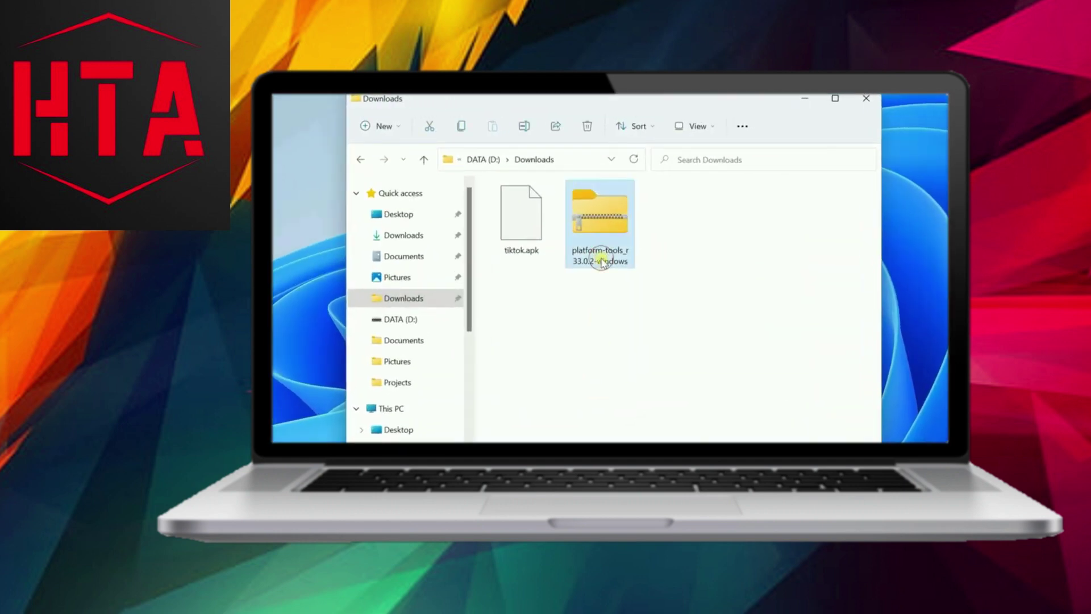
# Step: Extract the platform-tools zip and go into its platform-tools_r33.0.2-windows\platform-tools folder
pyautogui.rightClick(602, 261)
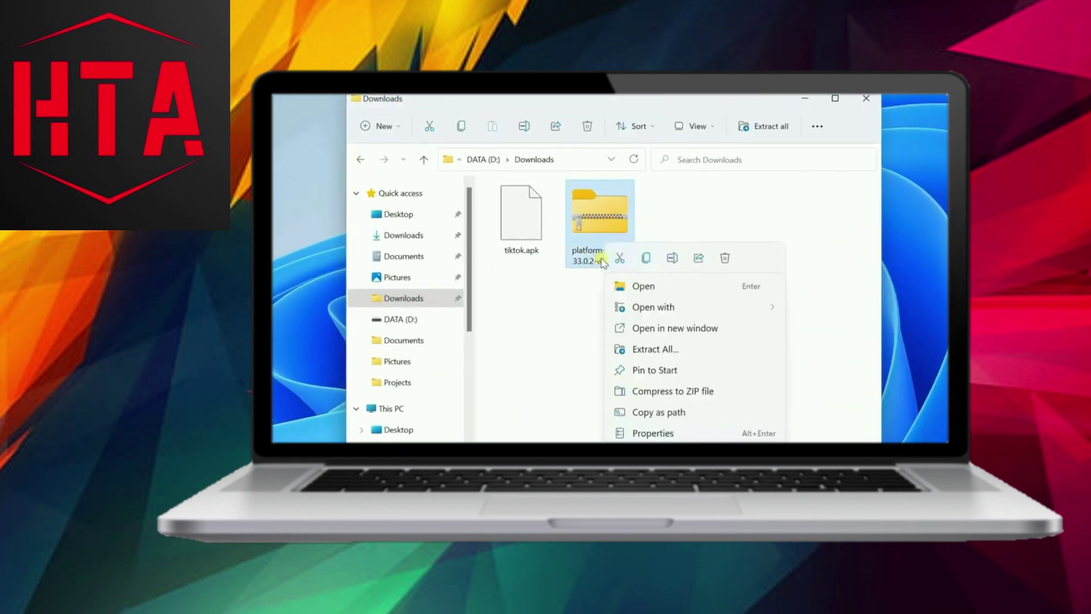
pyautogui.click(670, 349)
pyautogui.click(691, 435)
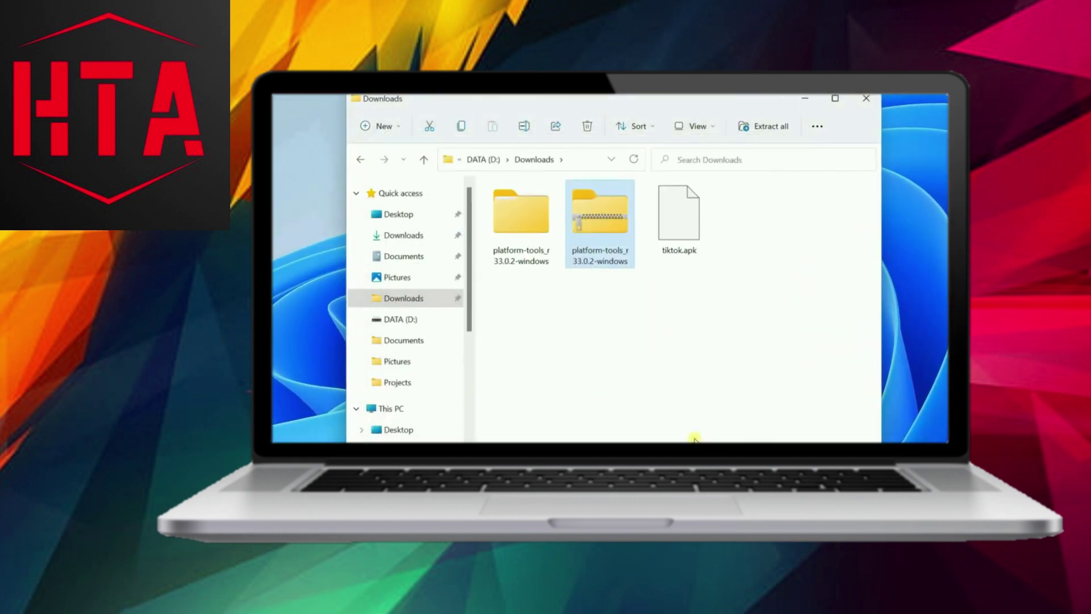
pyautogui.doubleClick(521, 217)
pyautogui.doubleClick(548, 210)
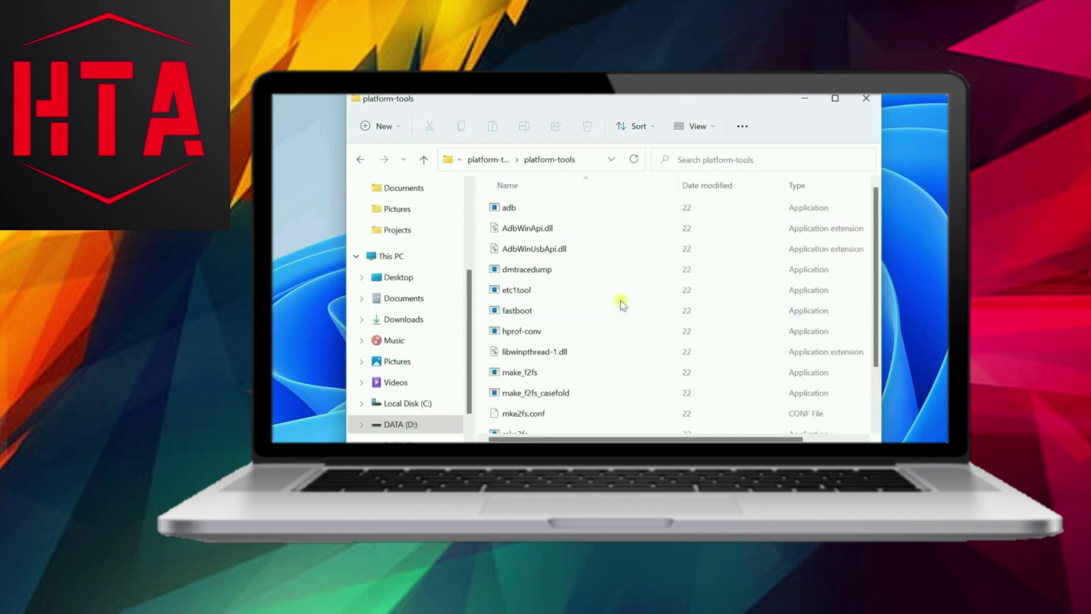
pyautogui.scroll(3, 401, 256)
# Step: Copy tiktok.apk from Downloads and paste it into the platform-tools folder
pyautogui.click(408, 231)
pyautogui.click(678, 217)
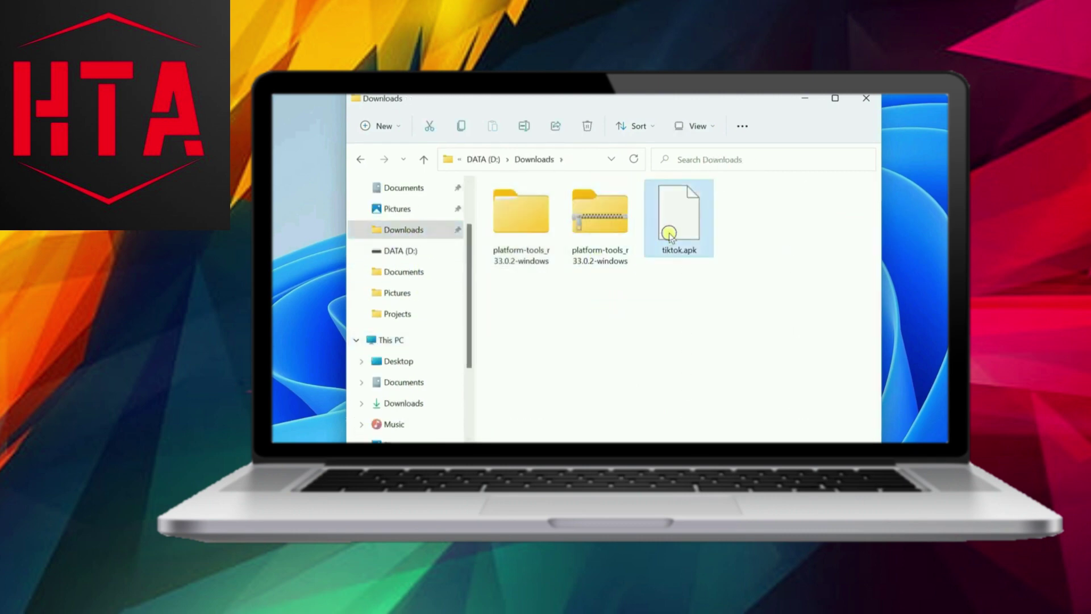
pyautogui.rightClick(675, 228)
pyautogui.click(715, 250)
pyautogui.click(362, 160)
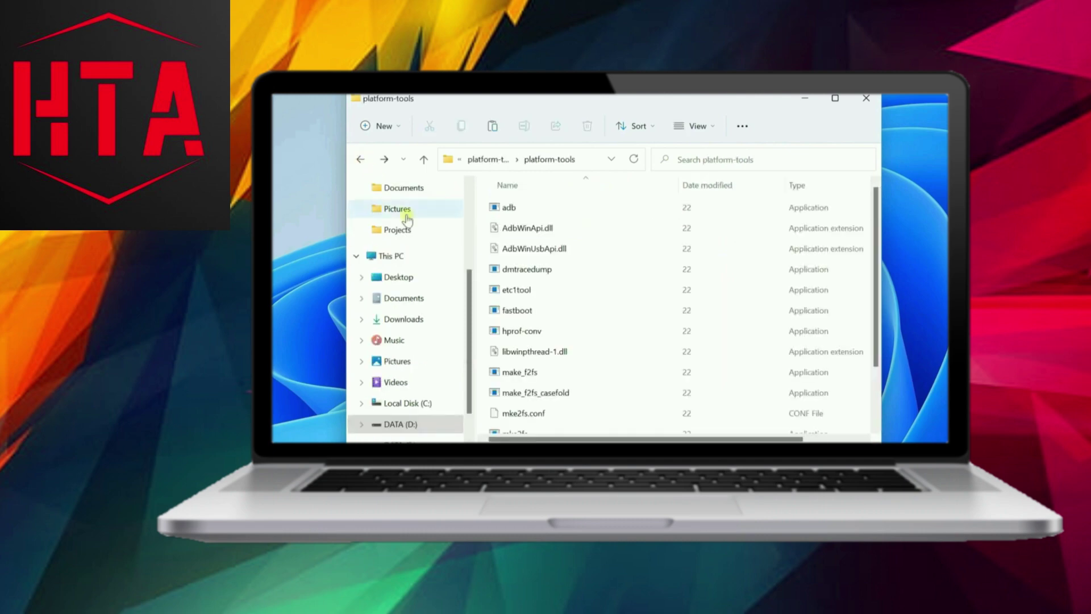
pyautogui.rightClick(621, 268)
pyautogui.click(635, 285)
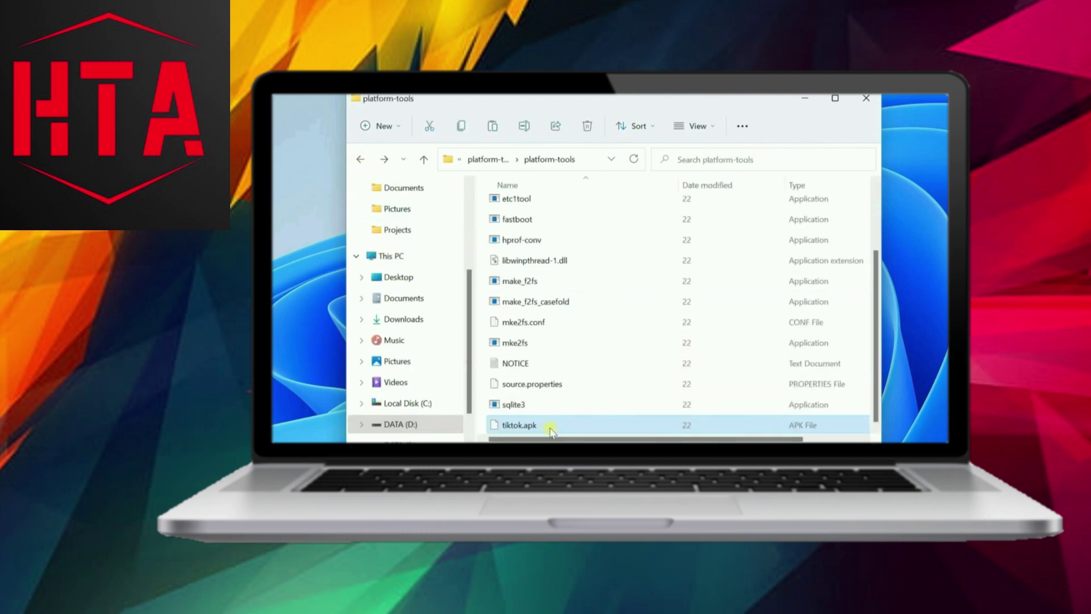
# Step: Launch a Command Prompt in the platform-tools folder via cmd in the address bar
pyautogui.click(581, 160)
pyautogui.write('cmd')
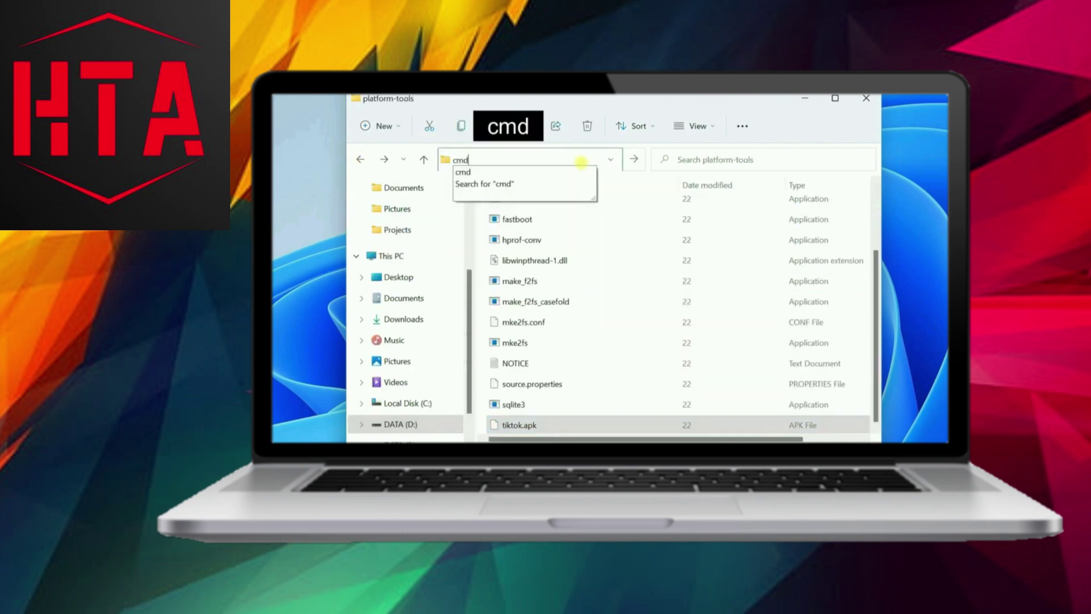
pyautogui.press('Return')
pyautogui.click(808, 101)
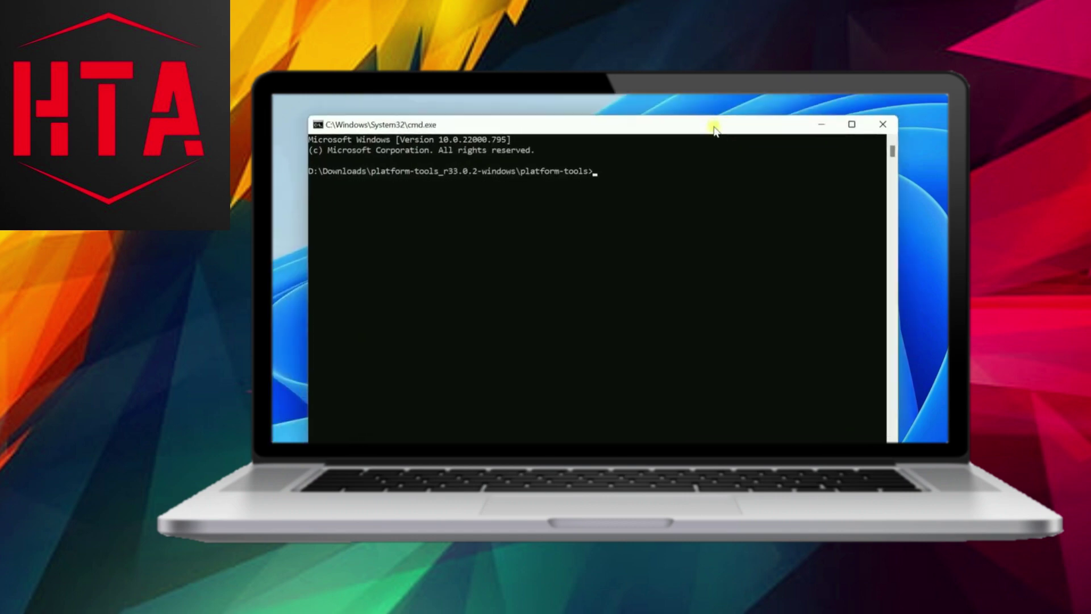
# Step: Run adb connect 127.0.0.1:58526, pasting the command copied from the note
pyautogui.click(585, 281)
pyautogui.moveTo(549, 233); pyautogui.dragTo(384, 232)
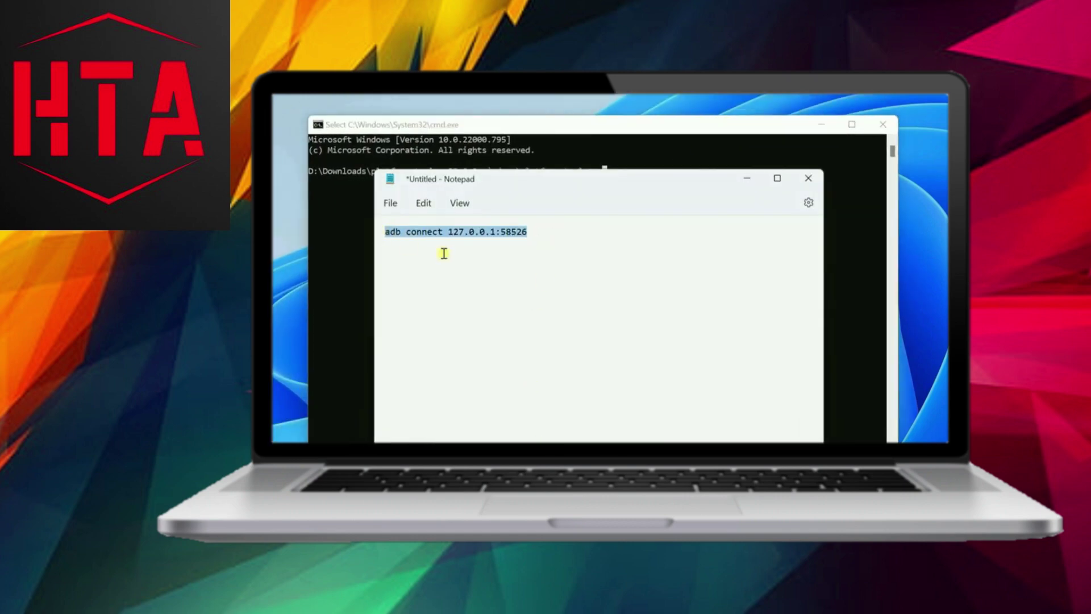
pyautogui.hotkey('ctrl', 'c')
pyautogui.click(746, 179)
pyautogui.rightClick(614, 198)
pyautogui.press('Return')
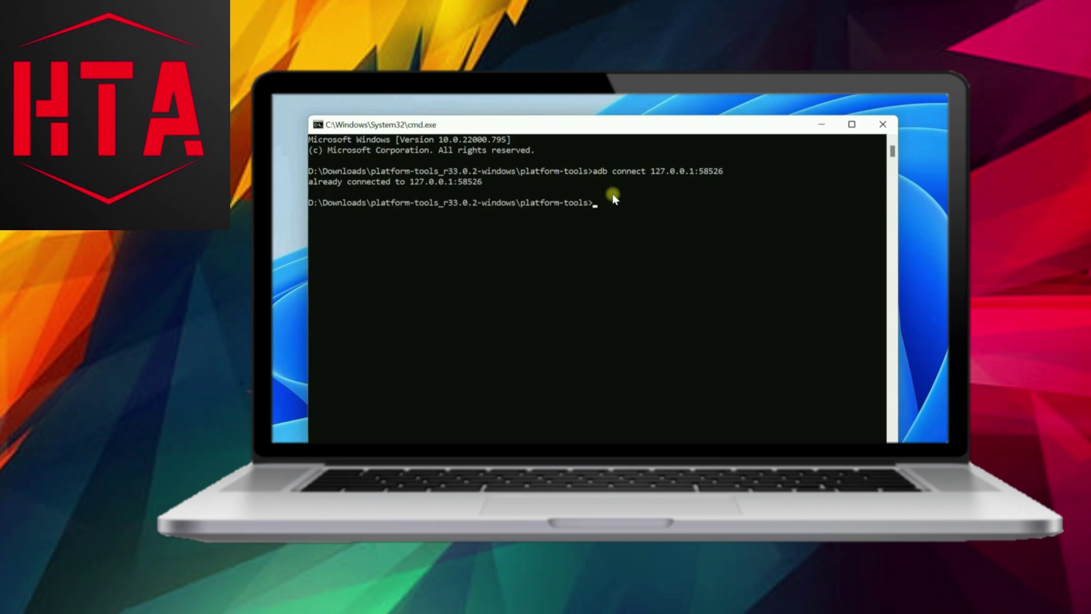
pyautogui.write('adb devices')
# Step: Confirm the device with adb devices, then run adb.exe install tiktok.apk
pyautogui.press('Return')
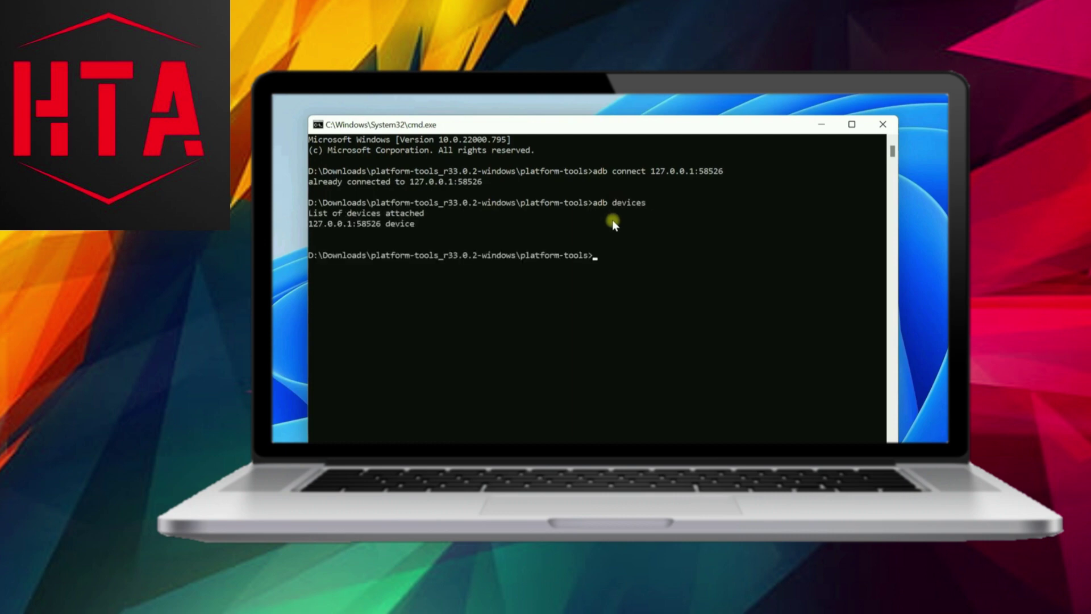
pyautogui.moveTo(419, 224); pyautogui.dragTo(309, 227)
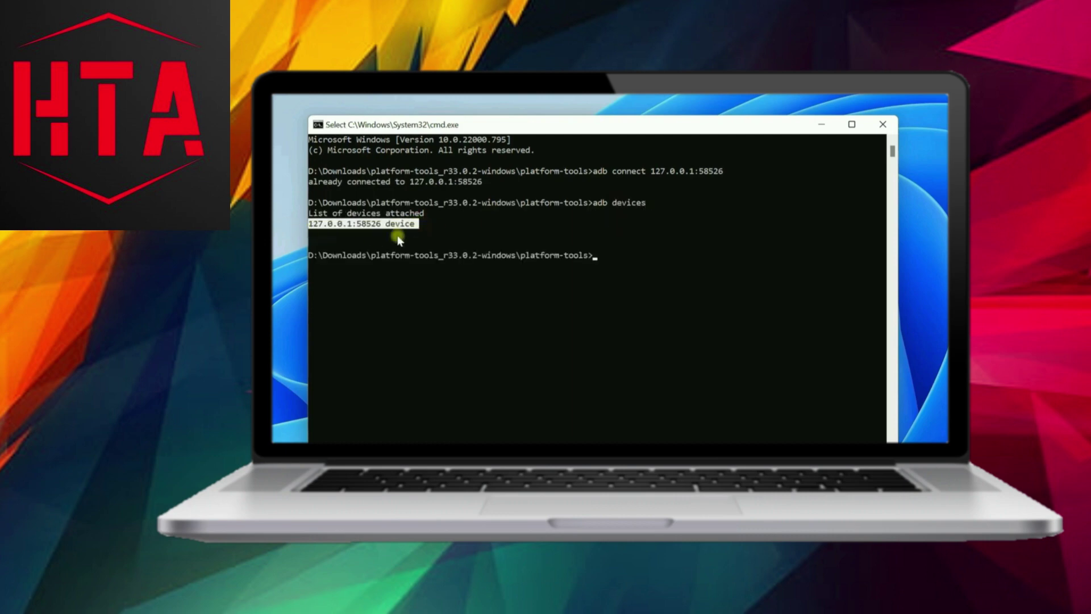
pyautogui.click(604, 267)
pyautogui.write('adb')
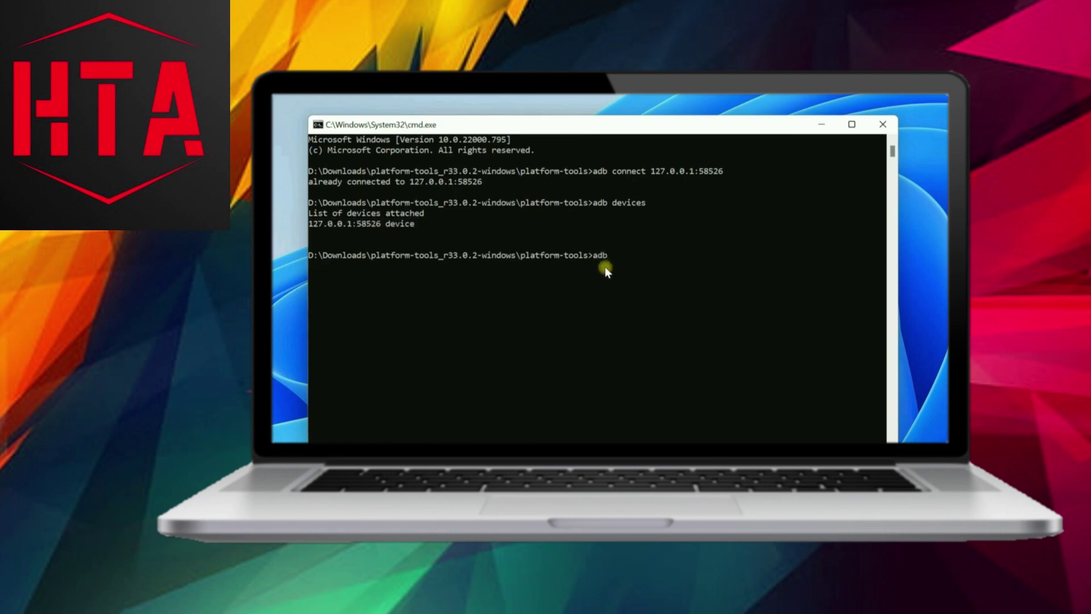
pyautogui.write('.exe install')
pyautogui.write(' tiktok.apk')
pyautogui.press('Return')
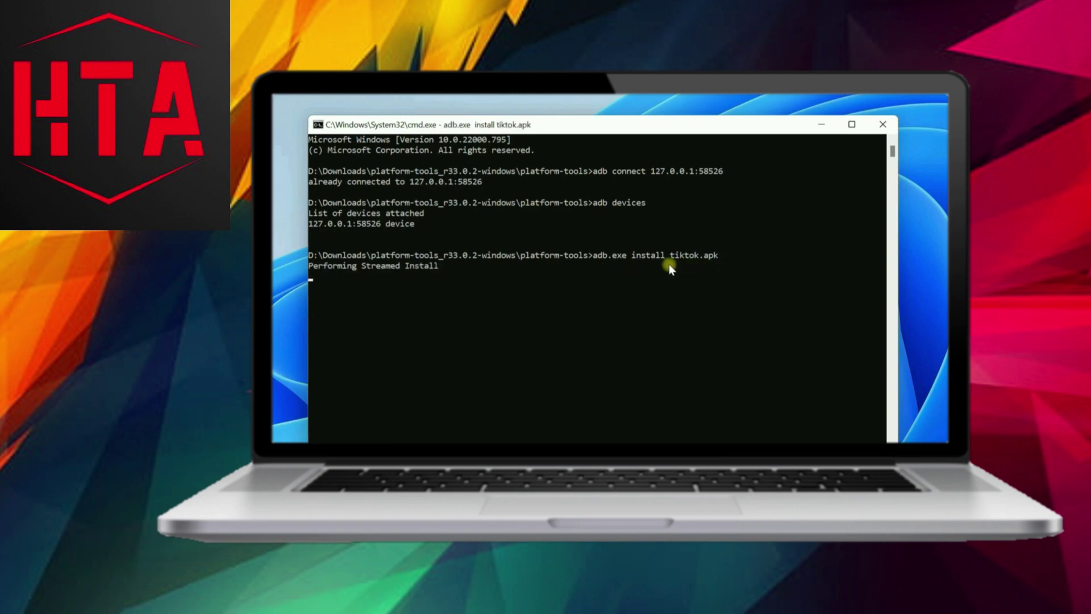